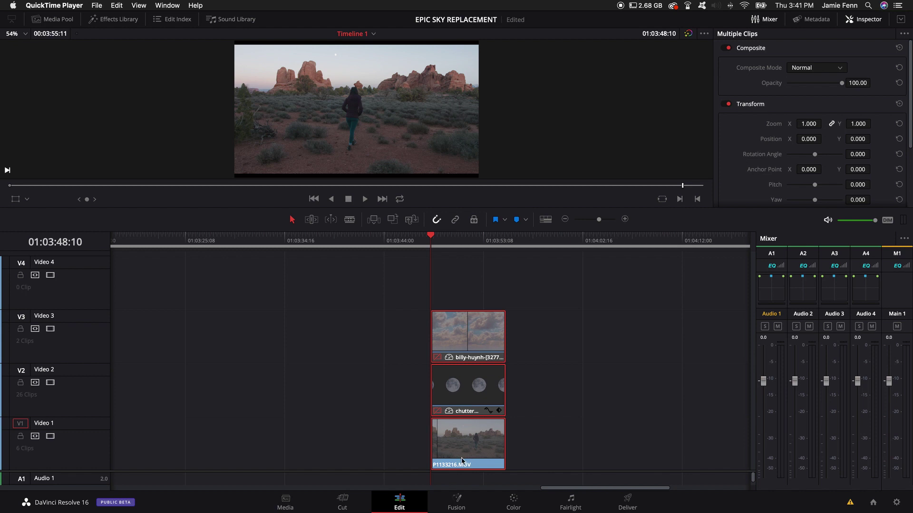
# Re-enable the moon, cloud sky and desert P1133216.MOV clips on the timeline with D
pyautogui.click(462, 461)
pyautogui.moveTo(483, 208); pyautogui.dragTo(483, 305)
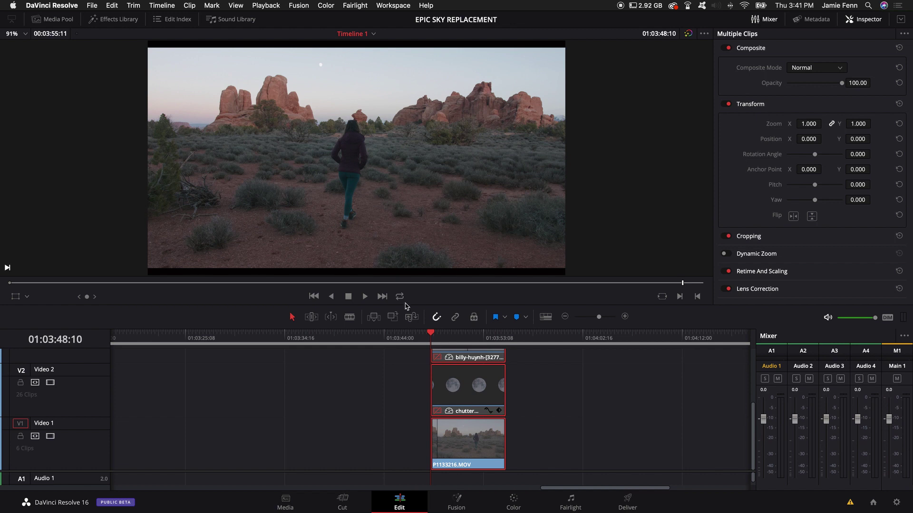
pyautogui.scroll(4, 455, 385)
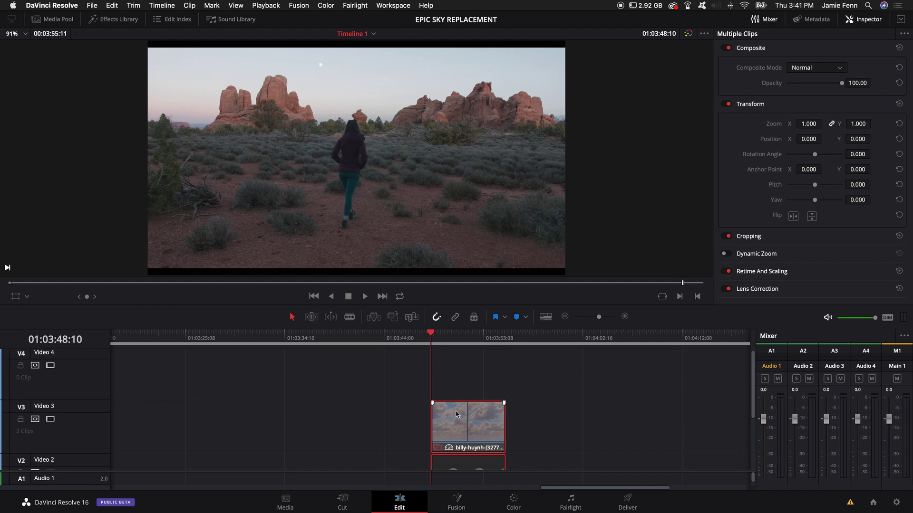
pyautogui.press('d')
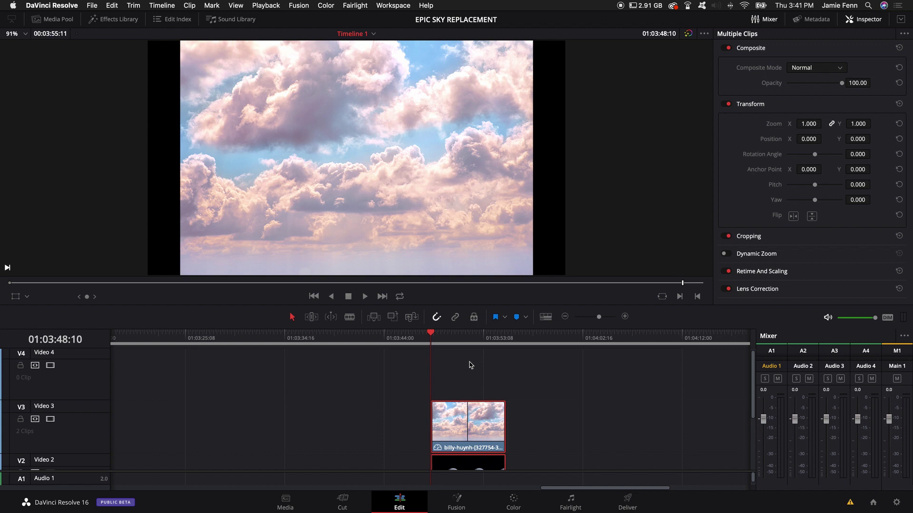
pyautogui.scroll(-3, 481, 380)
pyautogui.press('d')
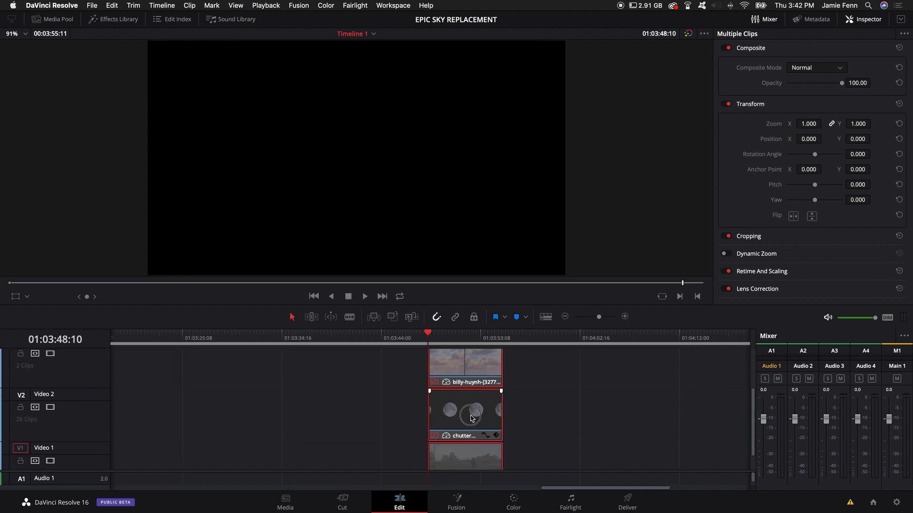
pyautogui.hscroll(1, 473, 418)
pyautogui.click(472, 417)
pyautogui.press('d')
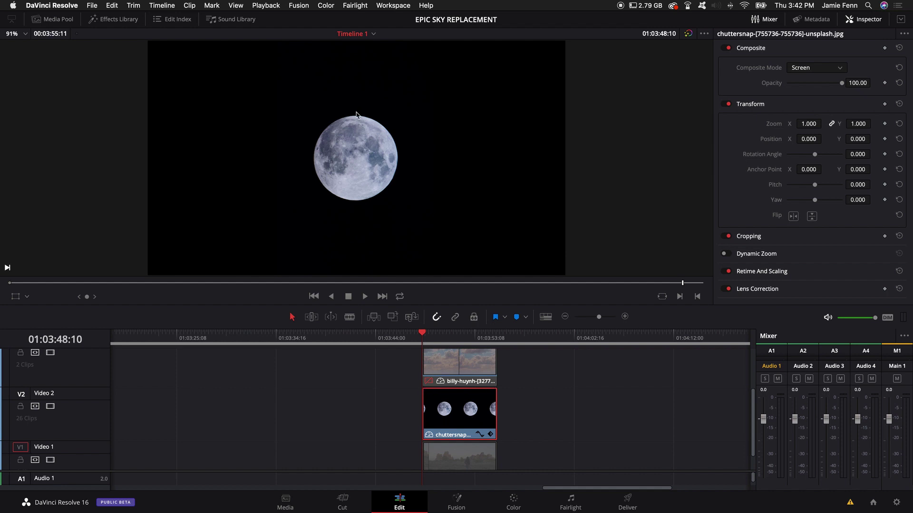
pyautogui.click(460, 370)
pyautogui.press('d')
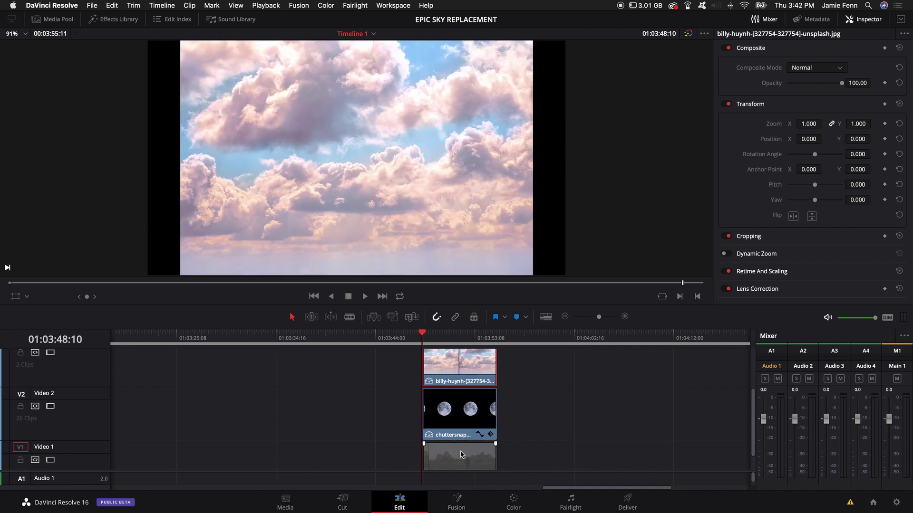
pyautogui.click(461, 455)
pyautogui.press('d')
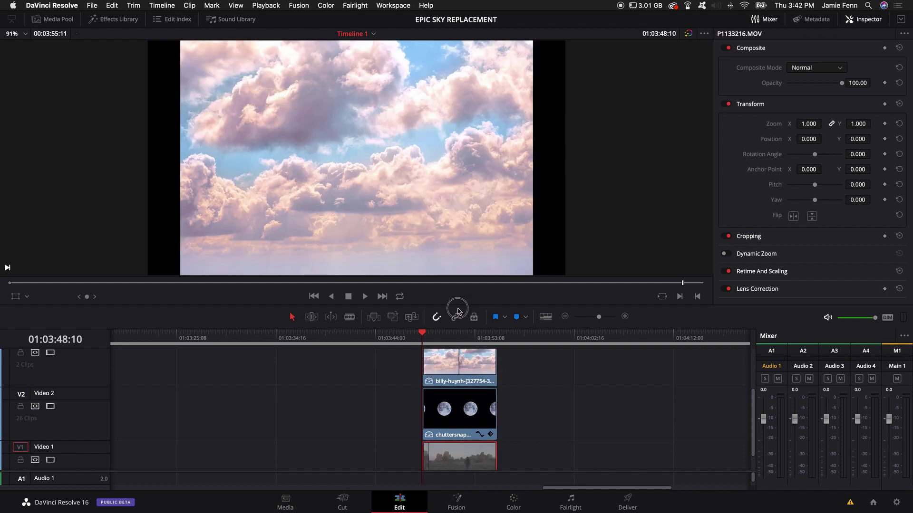
# Combine the cloud sky, moon and desert clips into a new Fusion Clip 9
pyautogui.moveTo(455, 308); pyautogui.dragTo(455, 232)
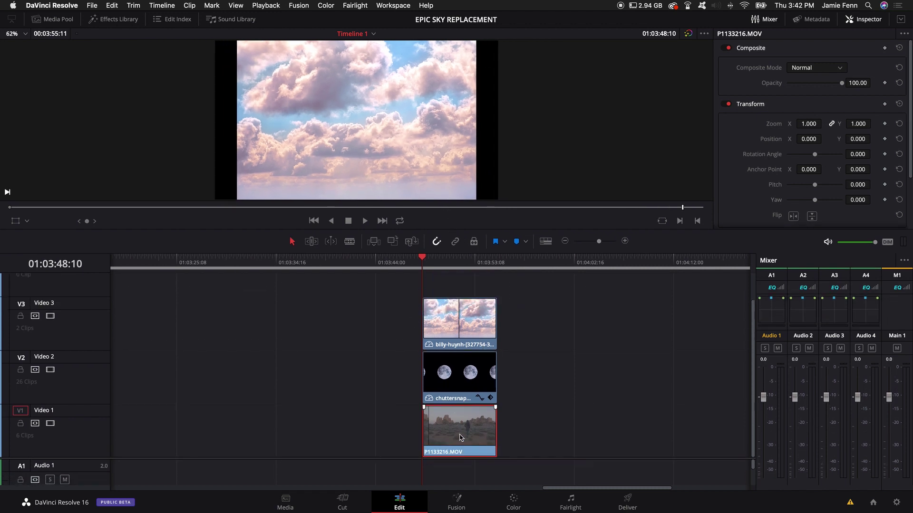
pyautogui.click(468, 326)
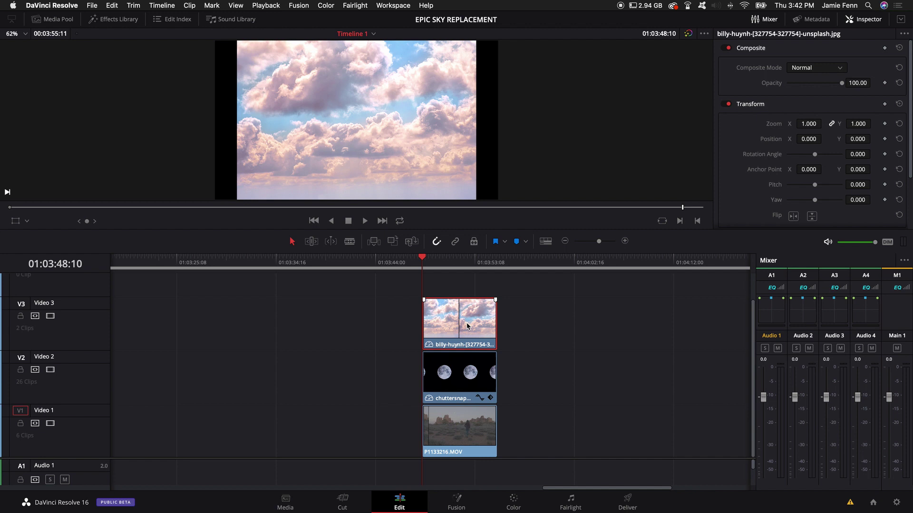
pyautogui.keyDown('super'); pyautogui.click(464, 383); pyautogui.keyUp('super')
pyautogui.keyDown('super'); pyautogui.click(465, 434); pyautogui.keyUp('super')
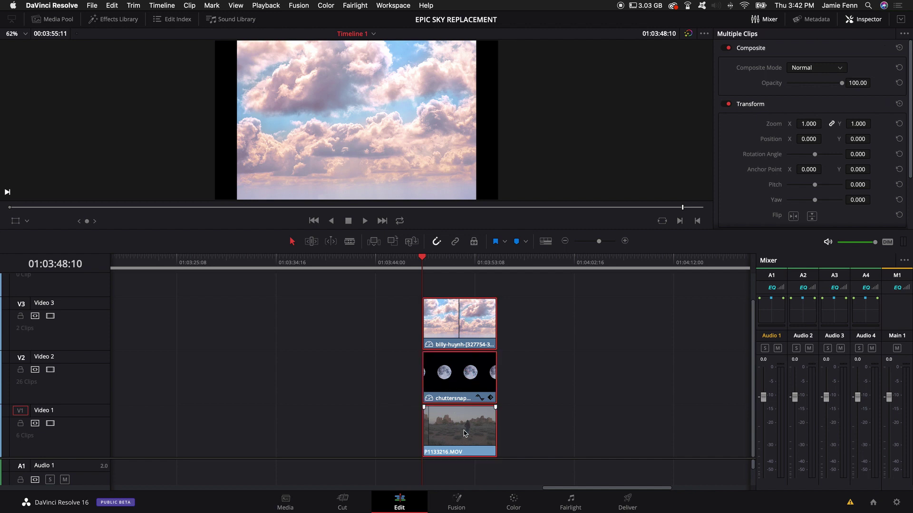
pyautogui.rightClick(467, 386)
pyautogui.click(525, 164)
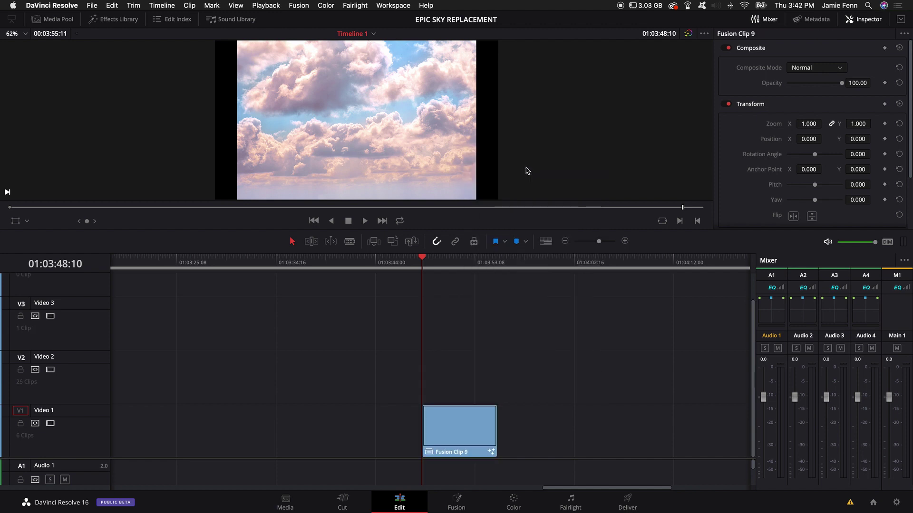
pyautogui.click(452, 438)
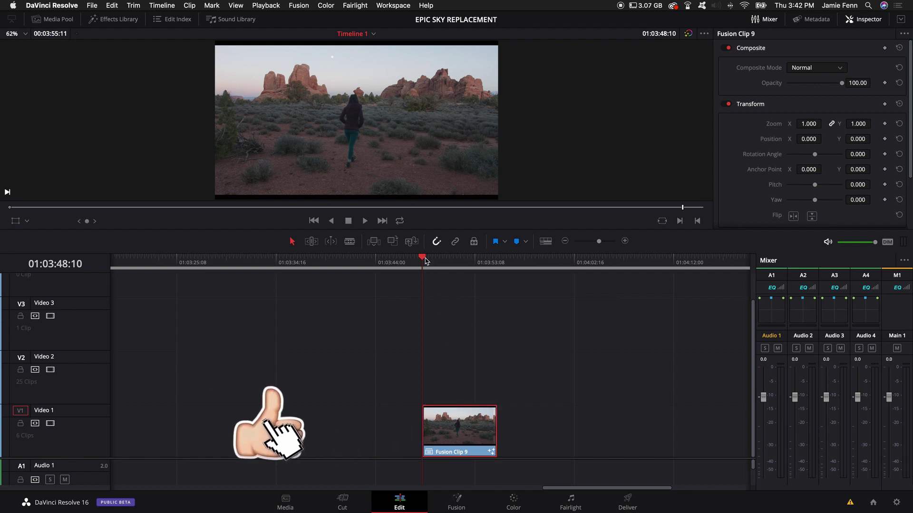
pyautogui.moveTo(420, 261)
pyautogui.mouseDown()
pyautogui.moveTo(442, 260)
pyautogui.moveTo(421, 261)
pyautogui.mouseUp()
# On the Fusion page, delete Merge2 and disconnect the moon input from Merge1
pyautogui.click(461, 508)
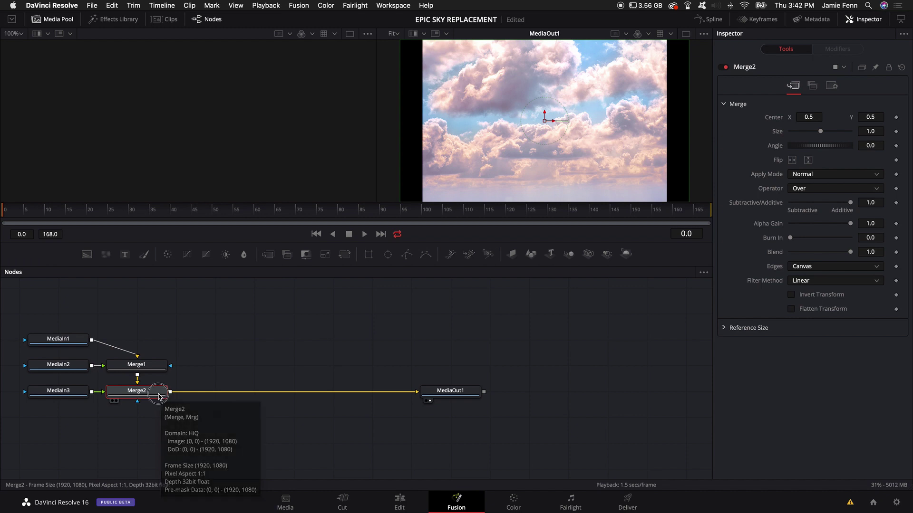
pyautogui.moveTo(161, 397); pyautogui.dragTo(216, 407)
pyautogui.press('Delete')
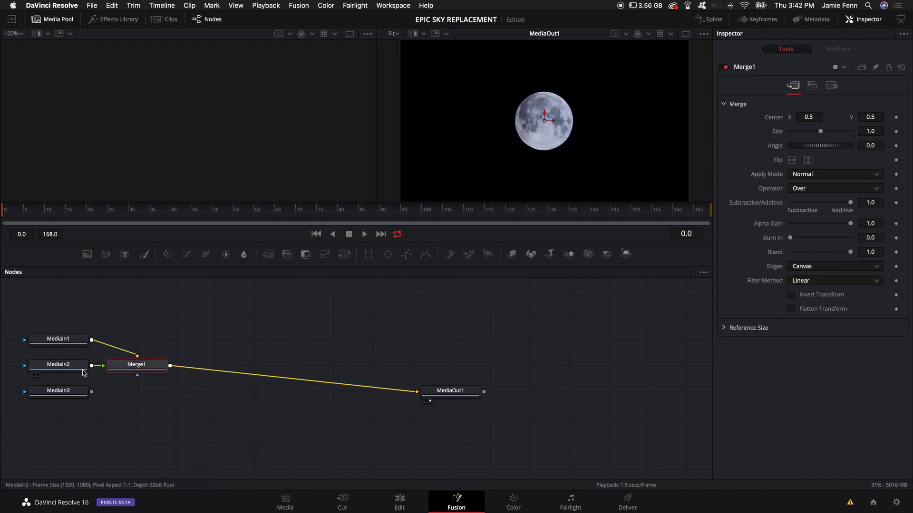
pyautogui.moveTo(111, 371); pyautogui.dragTo(148, 370)
pyautogui.click(62, 341)
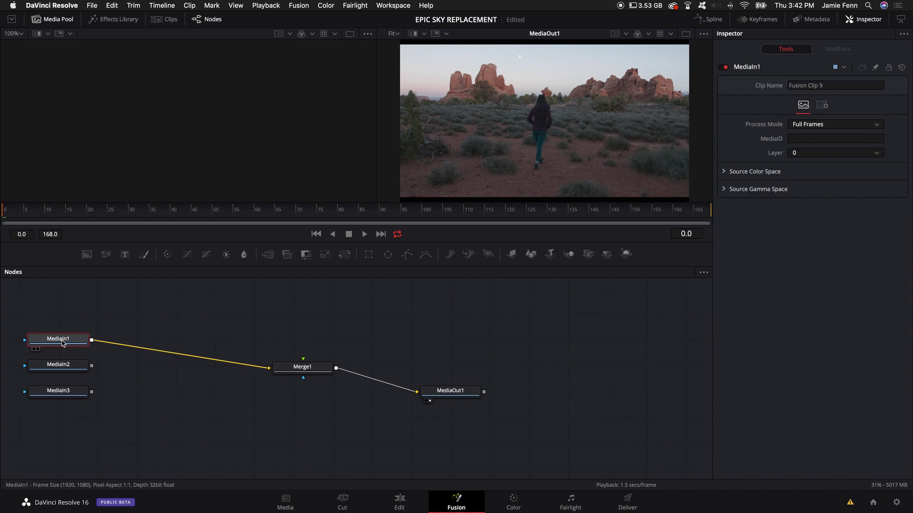
# Show MediaIn1 in the left viewer and MediaIn2 in the right viewer
pyautogui.press('1')
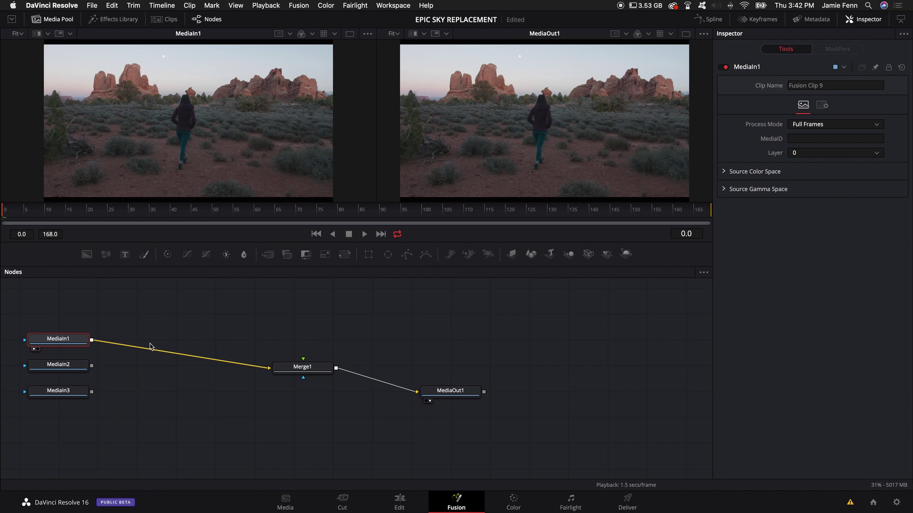
pyautogui.click(67, 369)
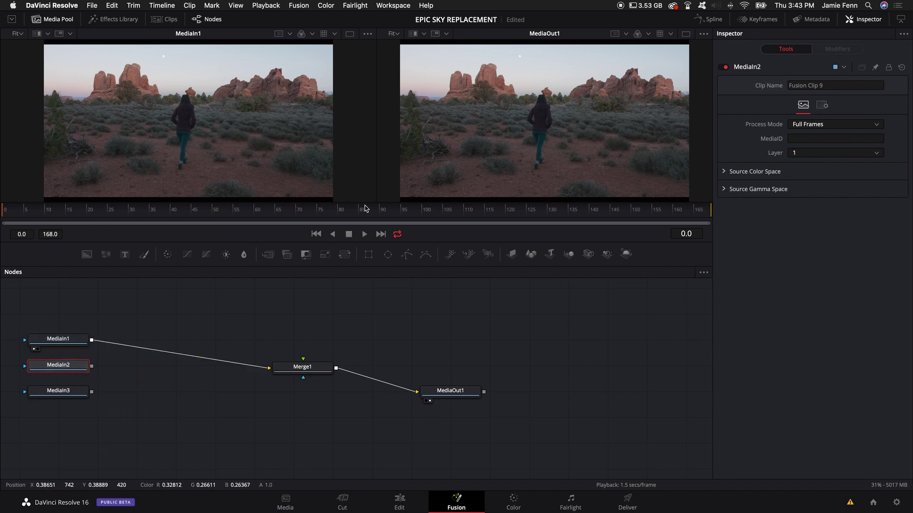
pyautogui.press('2')
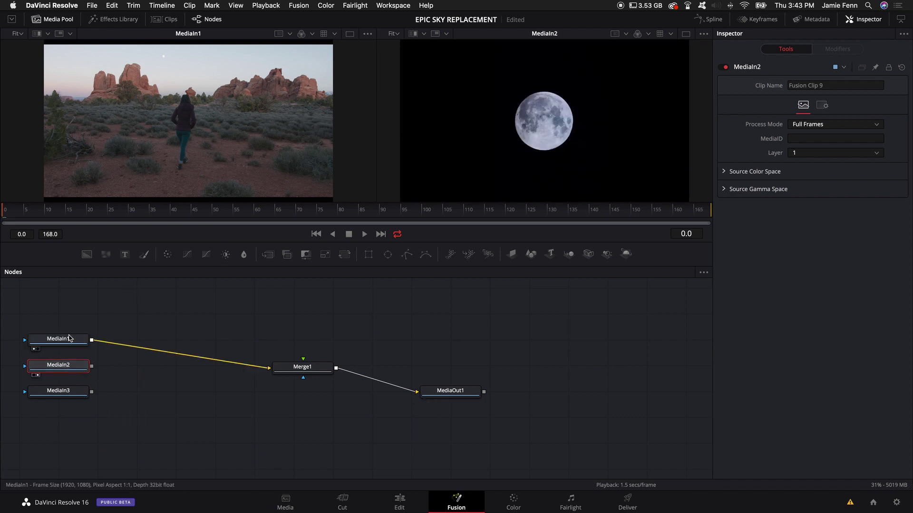
# Rename MediaIn1, MediaIn2 and MediaIn3 to Desert, moon and clouds
pyautogui.click(69, 342)
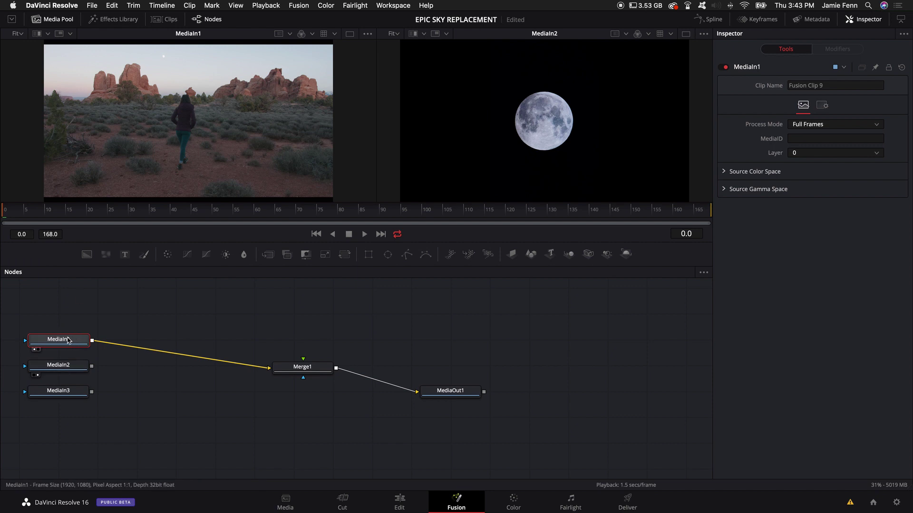
pyautogui.moveTo(69, 340)
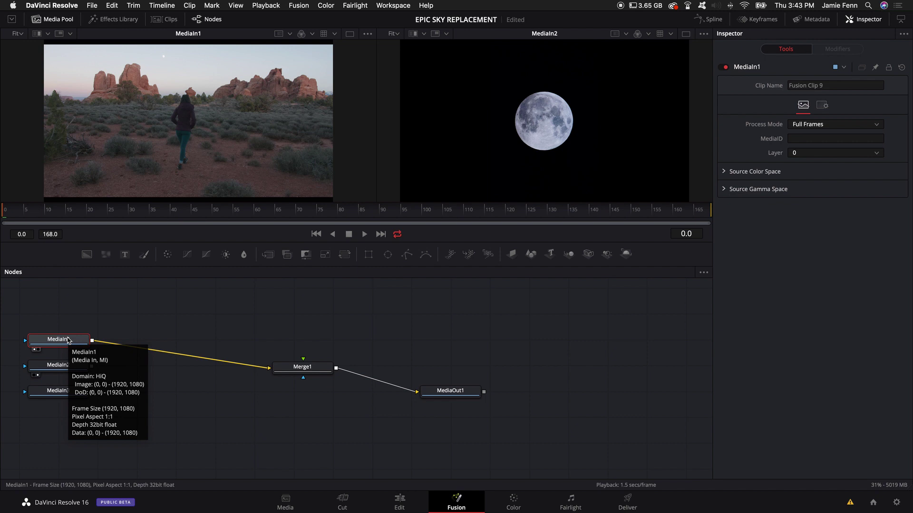
pyautogui.press('F2')
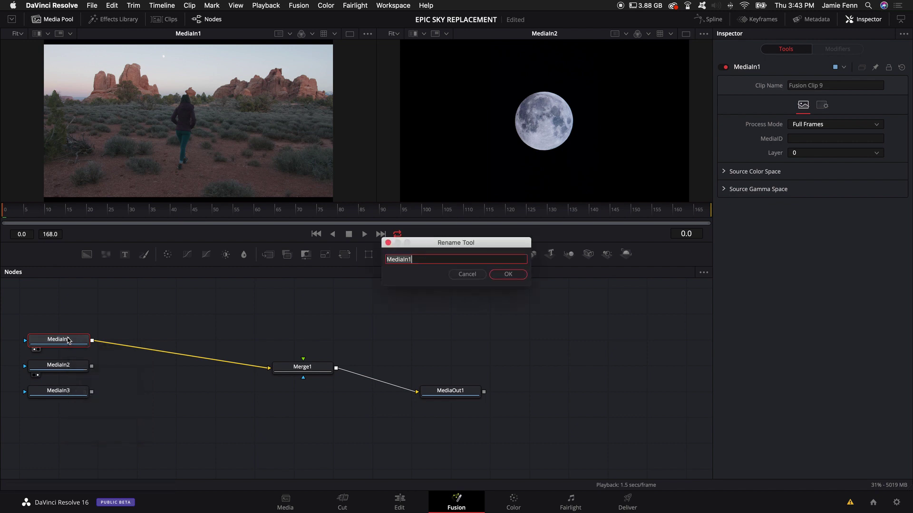
pyautogui.write('Desert')
pyautogui.press('Return')
pyautogui.click(66, 369)
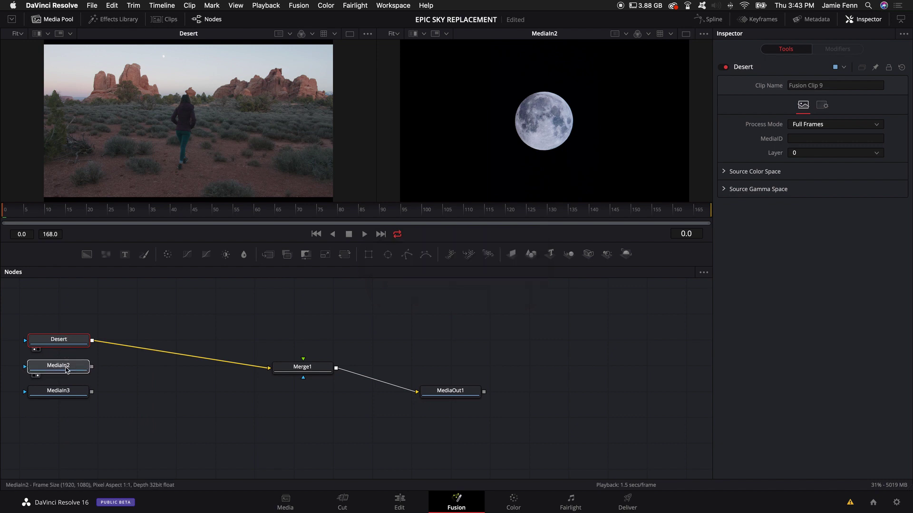
pyautogui.press('F2')
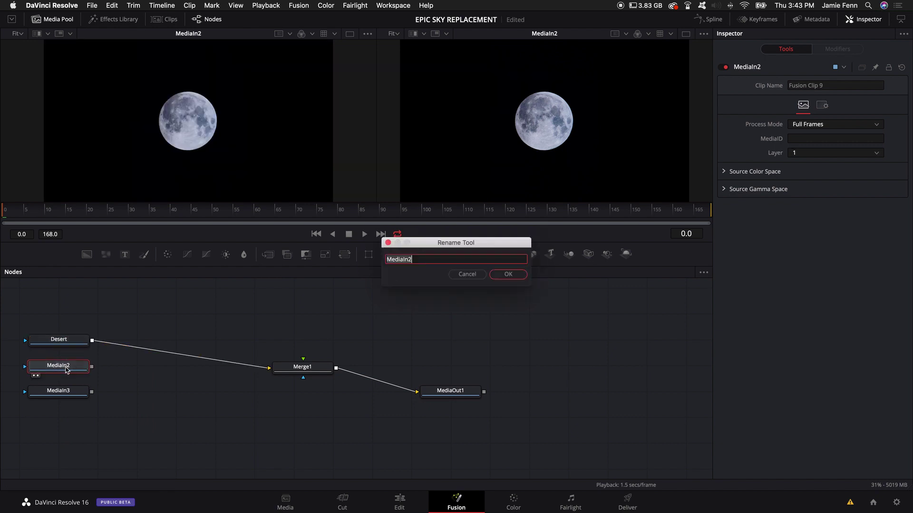
pyautogui.write('moon')
pyautogui.press('Return')
pyautogui.click(67, 397)
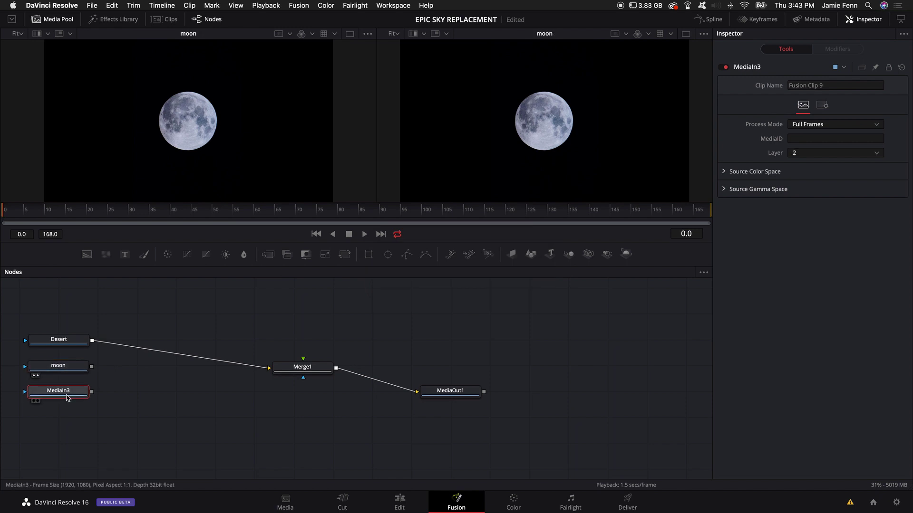
pyautogui.press('F2')
pyautogui.write('clouds')
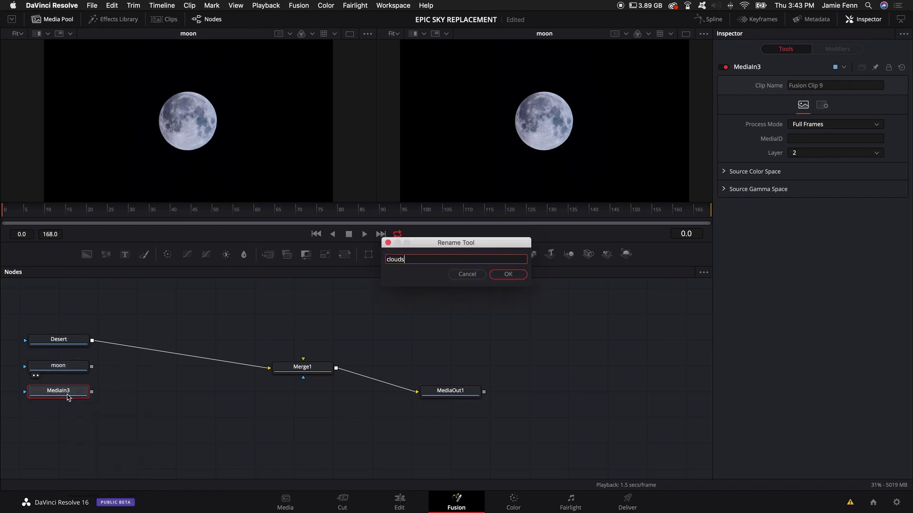
pyautogui.press('Return')
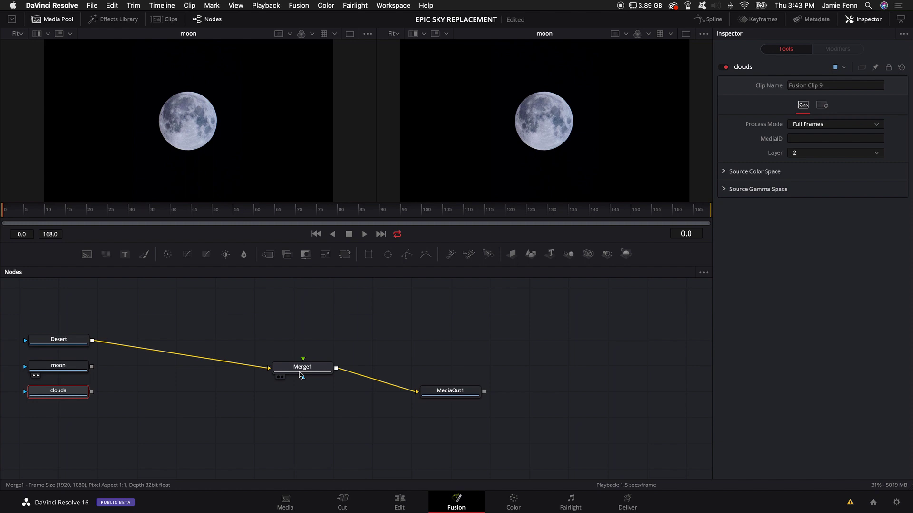
# Wire Desert into Merge1's foreground and clouds into its background, viewing Merge1 on the right
pyautogui.moveTo(255, 369); pyautogui.dragTo(206, 336)
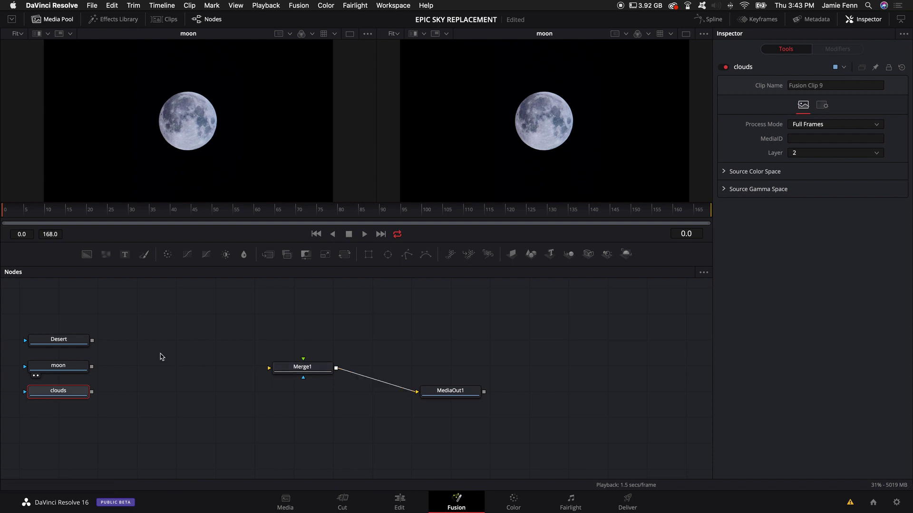
pyautogui.moveTo(92, 391); pyautogui.dragTo(272, 370)
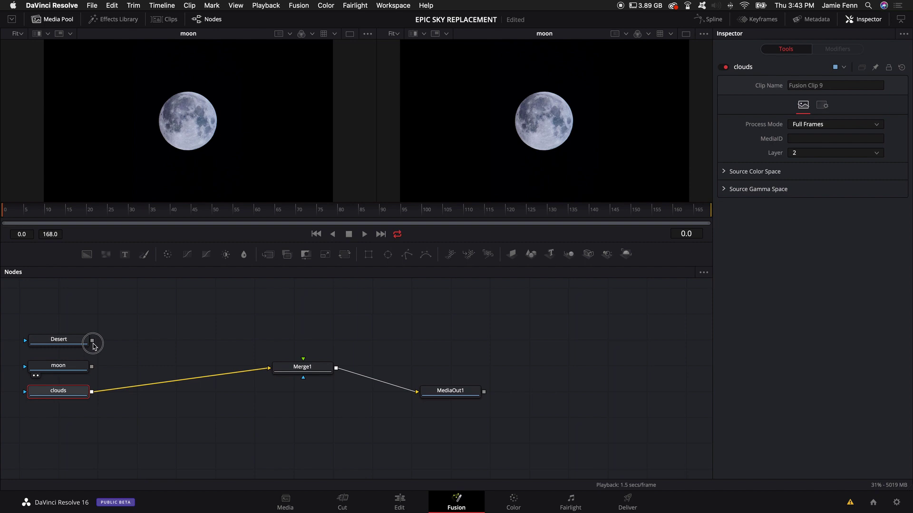
pyautogui.moveTo(92, 341); pyautogui.dragTo(304, 385)
pyautogui.click(303, 372)
pyautogui.press('2')
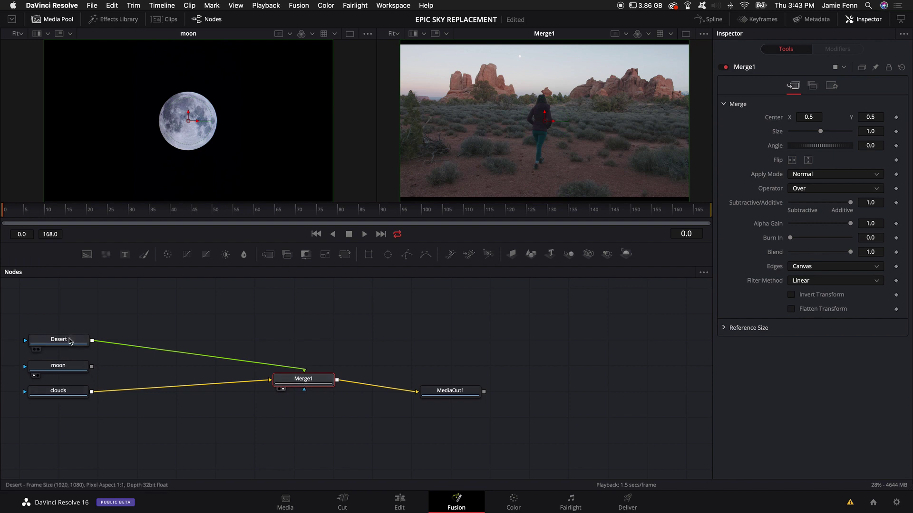
pyautogui.moveTo(57, 367); pyautogui.dragTo(51, 452)
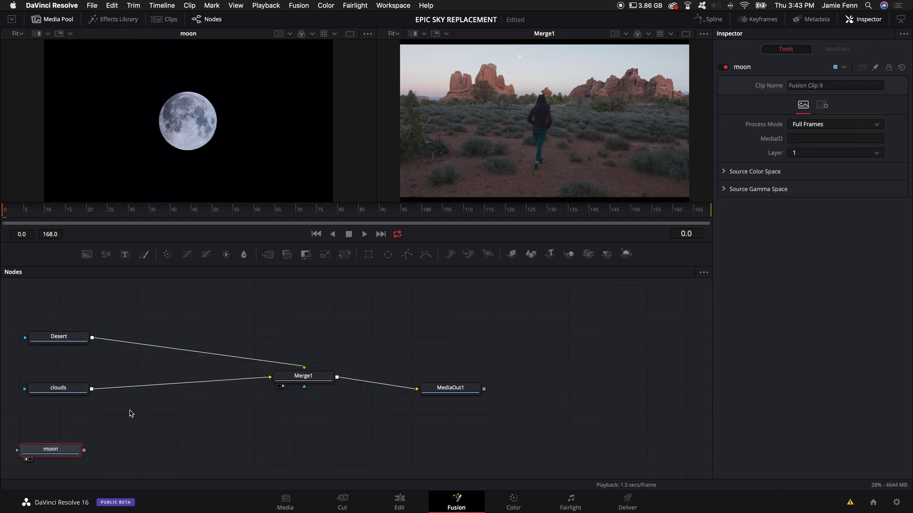
pyautogui.scroll(3, 342, 385)
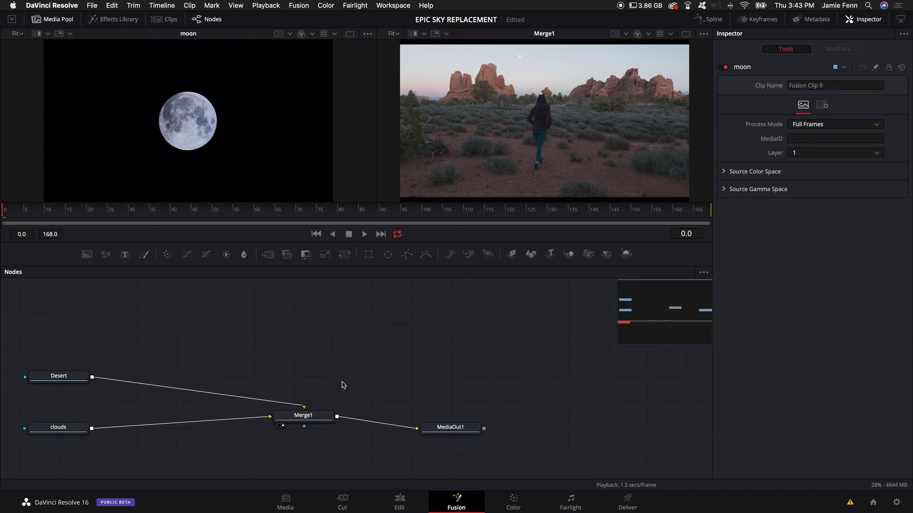
pyautogui.click(58, 378)
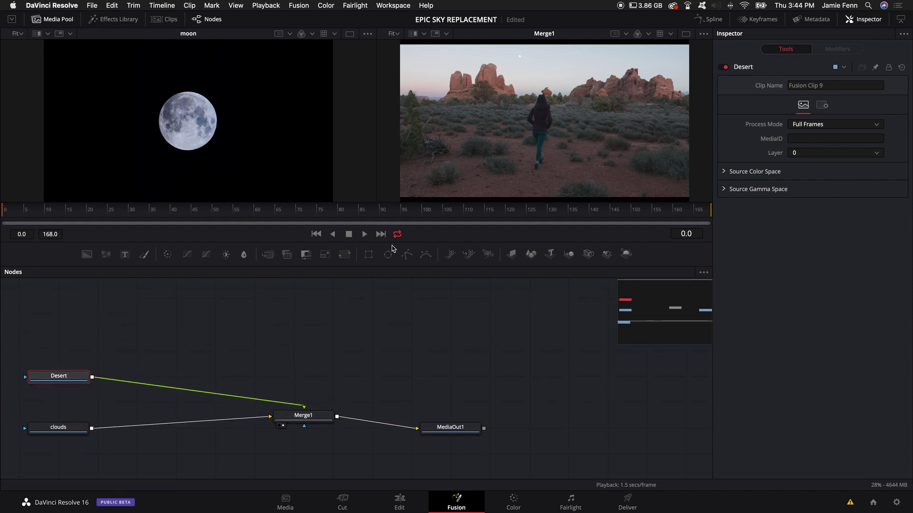
# Add a Luma Keyer node after the Desert clip
pyautogui.moveTo(412, 243); pyautogui.dragTo(412, 307)
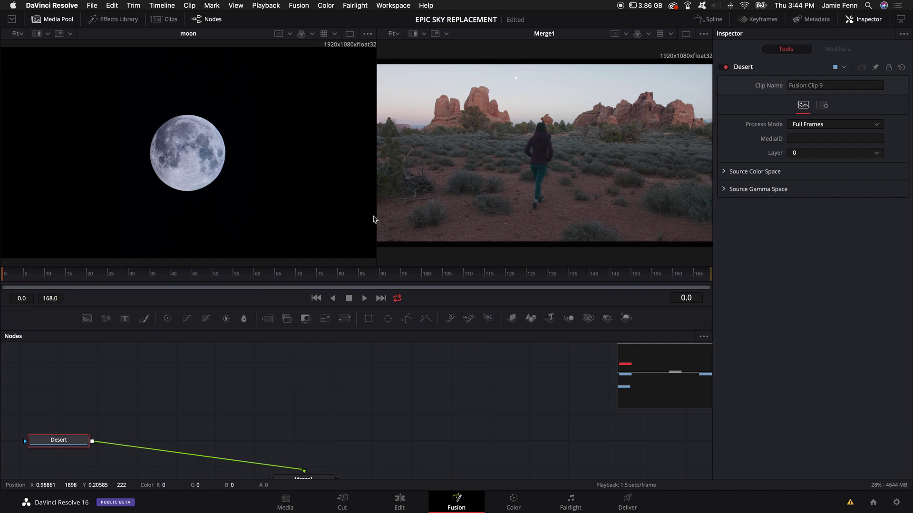
pyautogui.moveTo(375, 217); pyautogui.dragTo(226, 221)
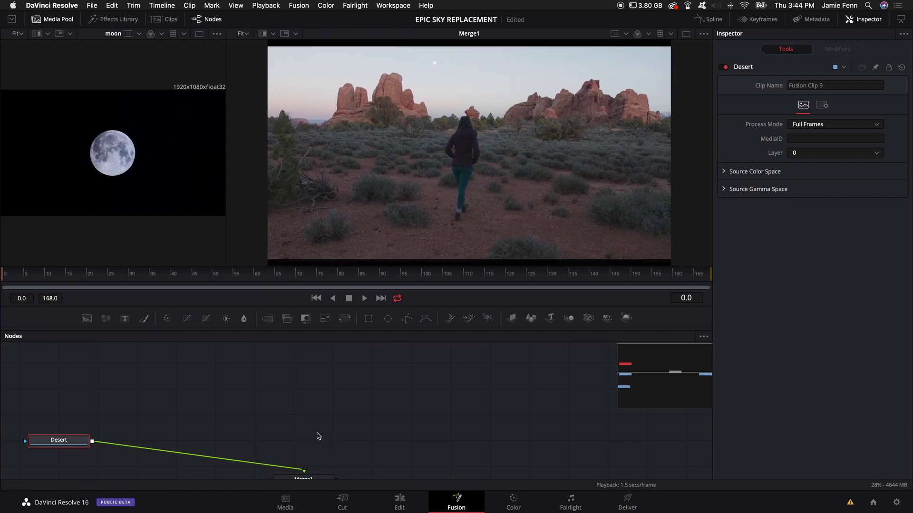
pyautogui.scroll(-2, 285, 423)
pyautogui.moveTo(80, 414); pyautogui.dragTo(78, 386)
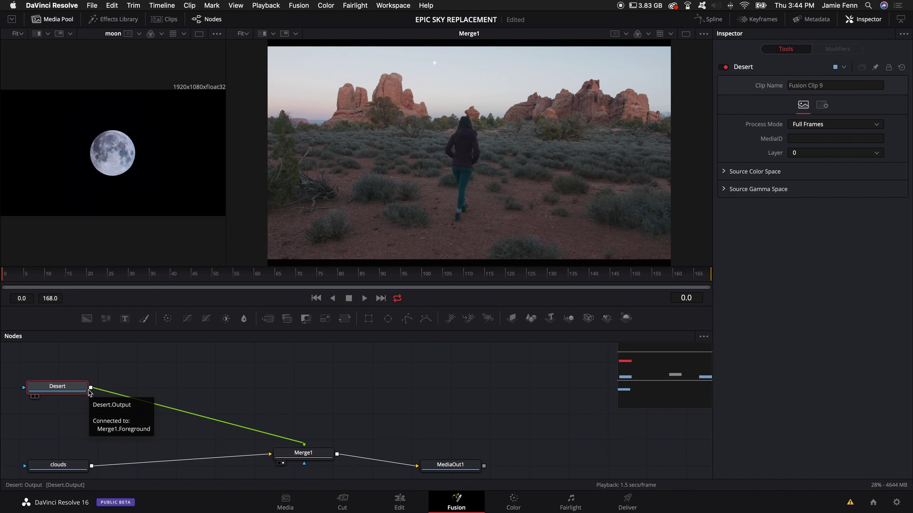
pyautogui.hotkey('shift', 'space')
pyautogui.write('tran')
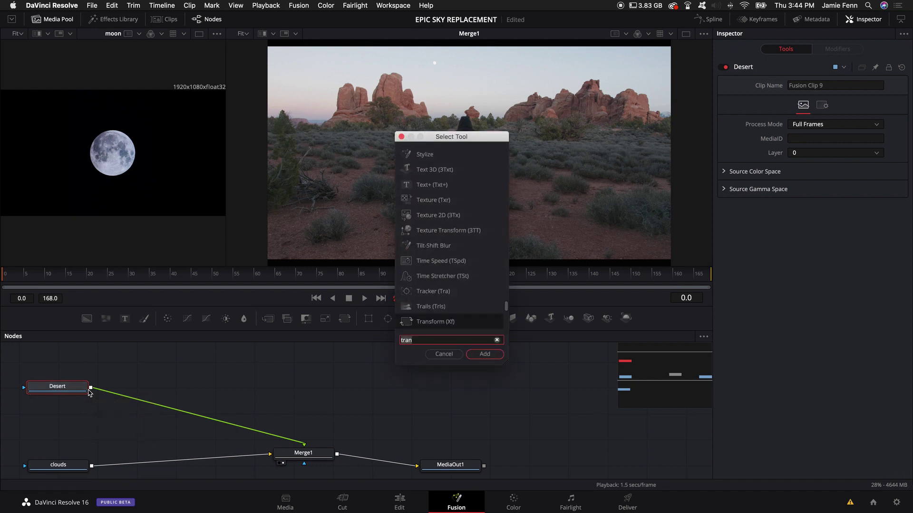
pyautogui.press('BackSpace')
pyautogui.press('BackSpace')
pyautogui.press('BackSpace')
pyautogui.press('BackSpace')
pyautogui.write('luma')
pyautogui.press('Return')
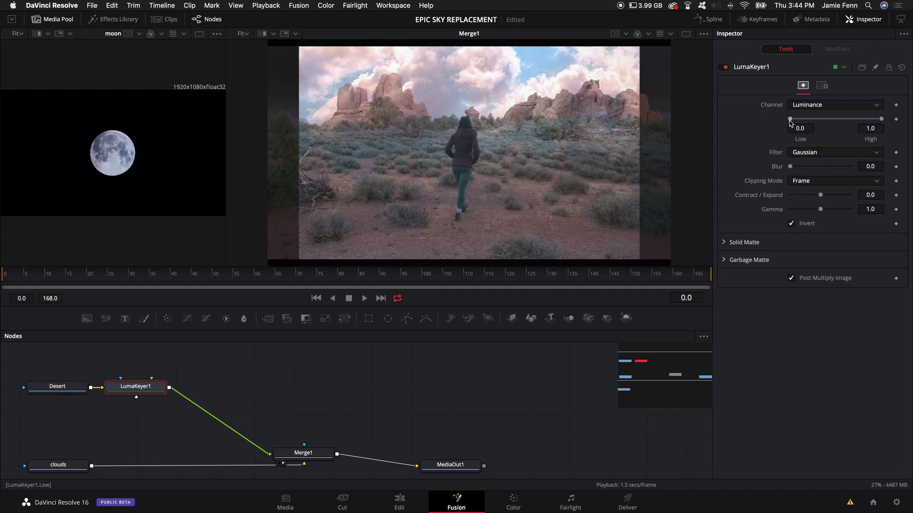
# Set the Luma Keyer's Low threshold to about 0.606 and Blur to 0.08
pyautogui.moveTo(790, 120); pyautogui.dragTo(850, 125)
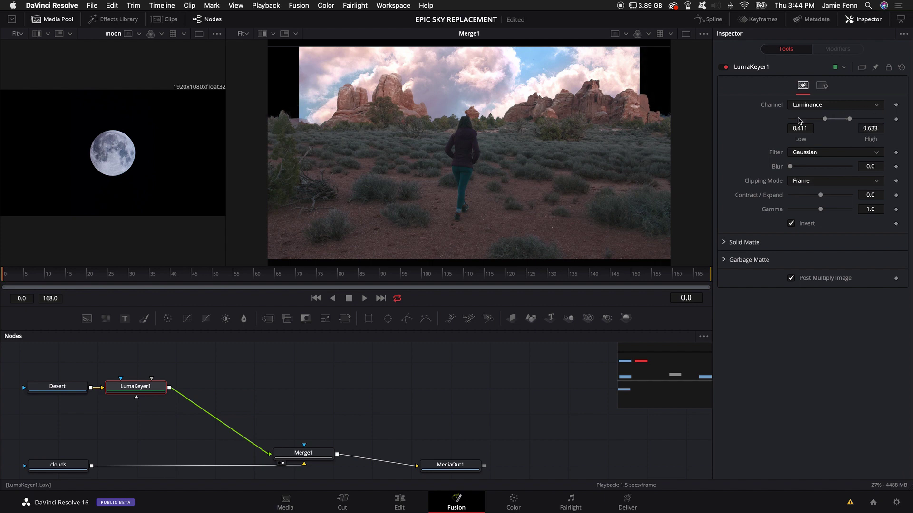
pyautogui.scroll(6, 392, 99)
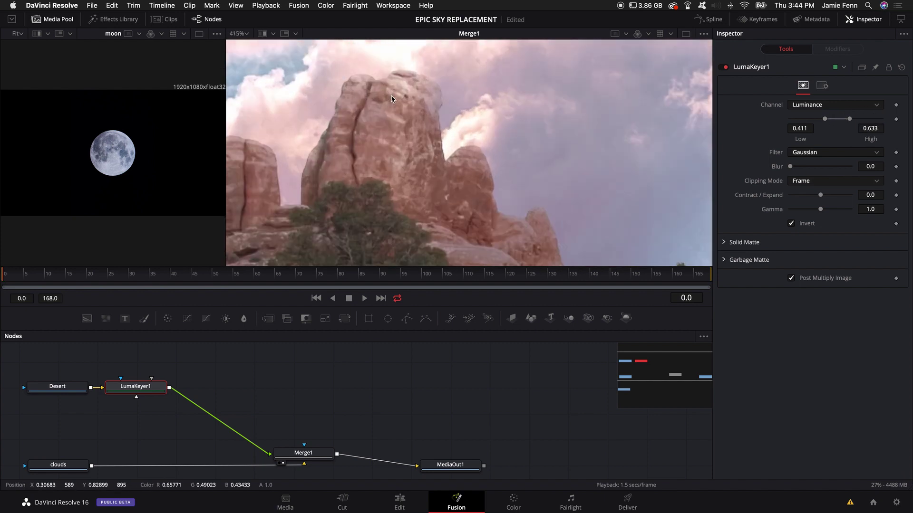
pyautogui.scroll(-1, 391, 99)
pyautogui.moveTo(826, 120)
pyautogui.mouseDown()
pyautogui.moveTo(834, 119)
pyautogui.moveTo(809, 122)
pyautogui.mouseUp()
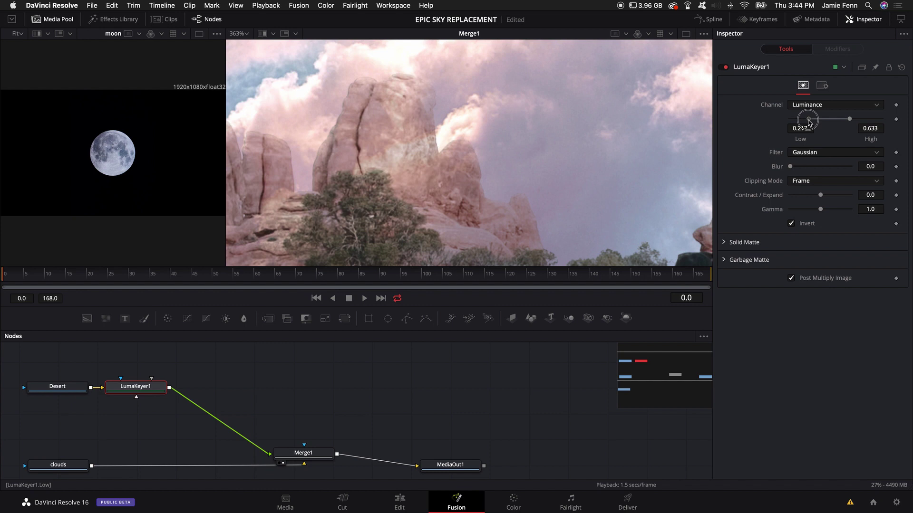
pyautogui.moveTo(809, 122); pyautogui.dragTo(842, 122)
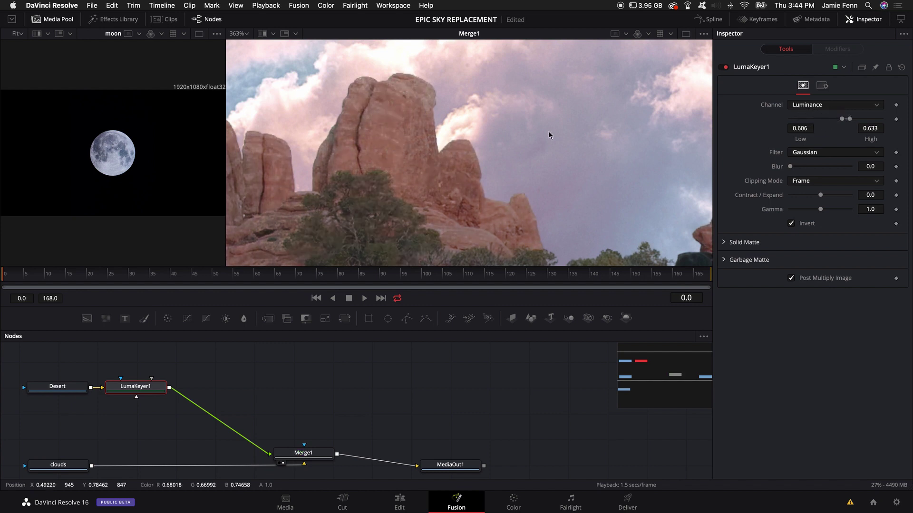
pyautogui.scroll(5, 531, 193)
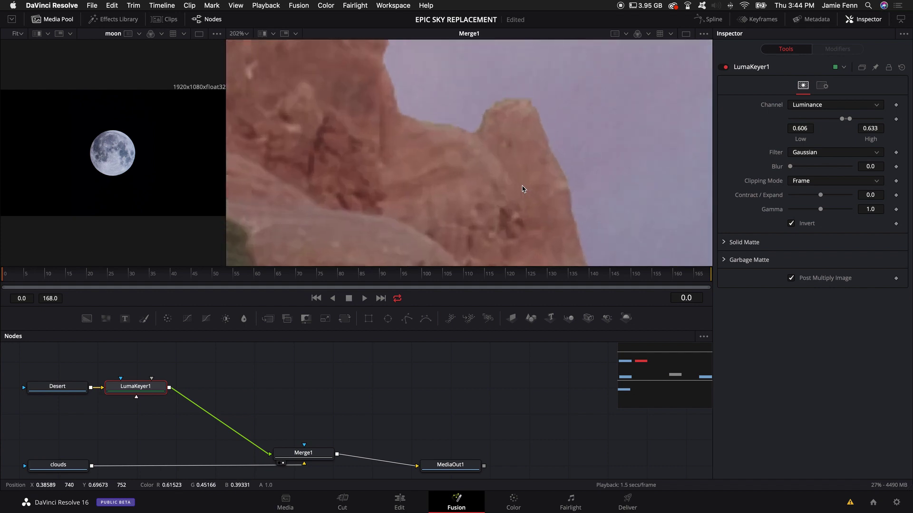
pyautogui.scroll(2, 498, 175)
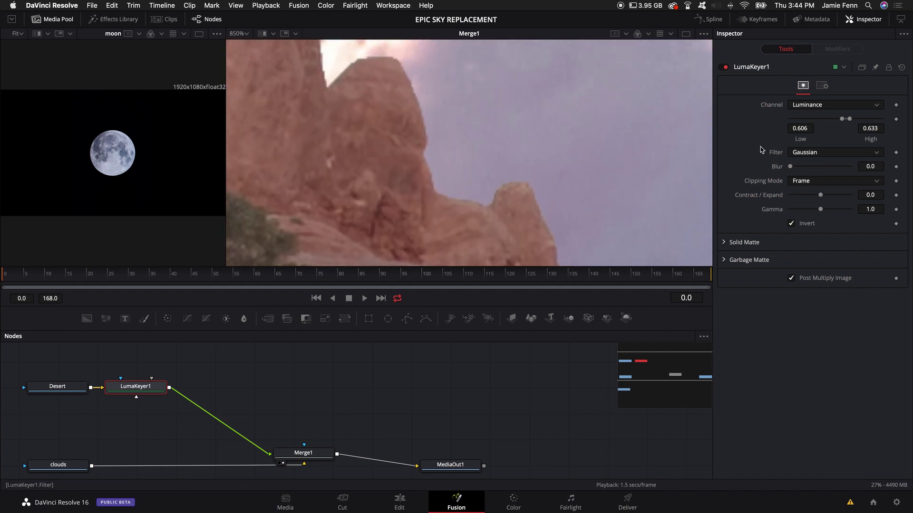
pyautogui.moveTo(792, 167); pyautogui.dragTo(794, 168)
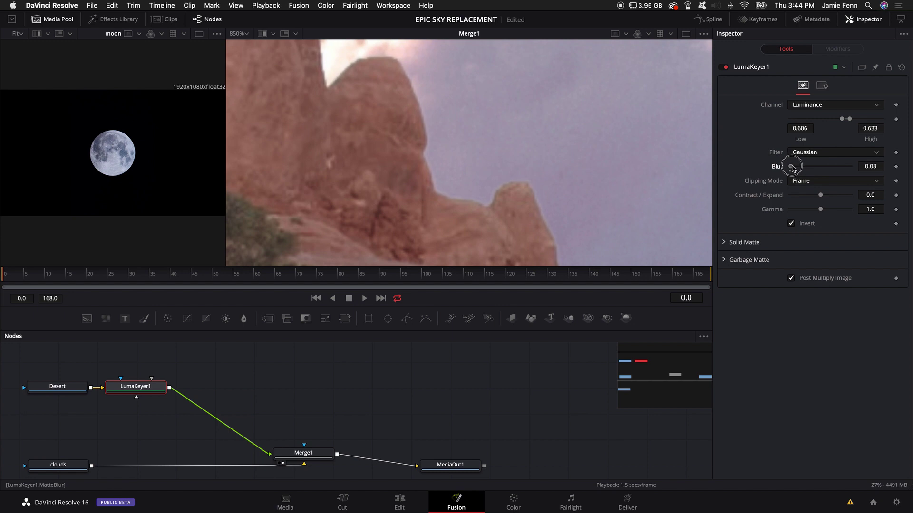
pyautogui.scroll(-12, 466, 198)
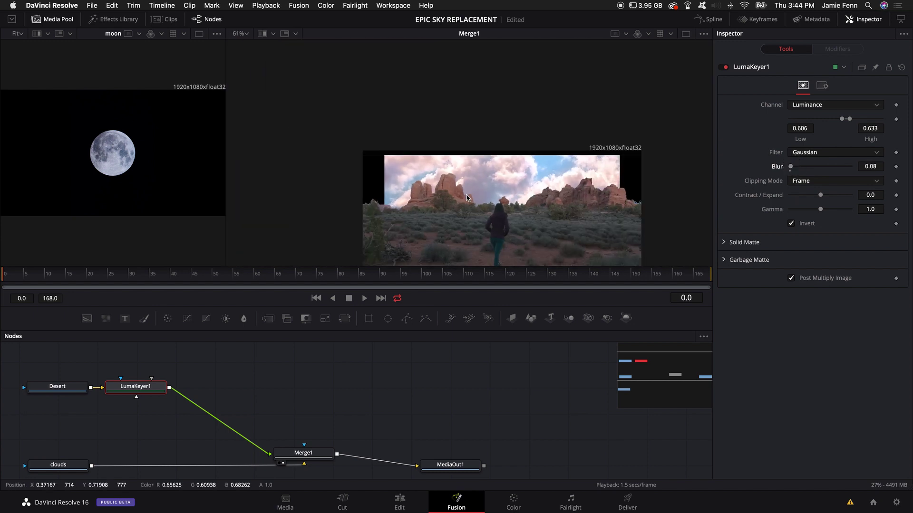
pyautogui.scroll(3, 467, 197)
pyautogui.scroll(-5, 466, 197)
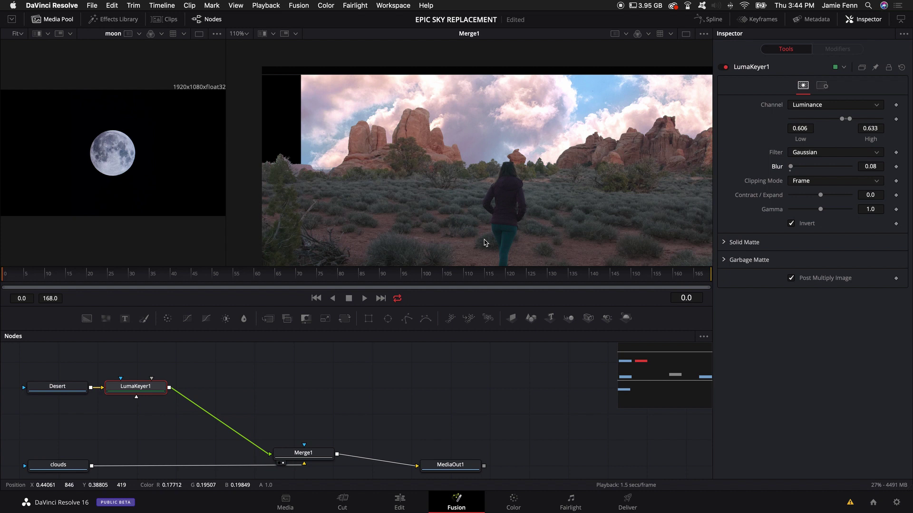
pyautogui.scroll(-3, 475, 237)
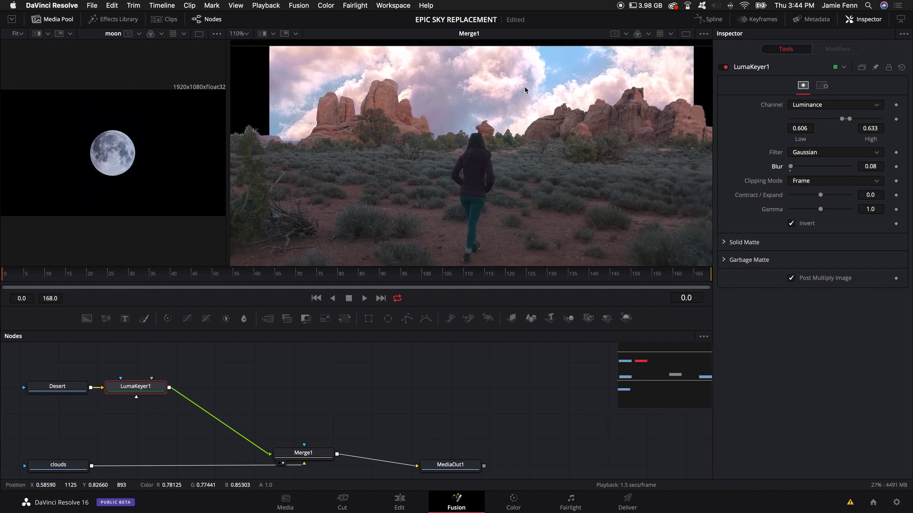
# Play back to check the sky key, reposition LumaKeyer1, and return to frame one
pyautogui.press('space')
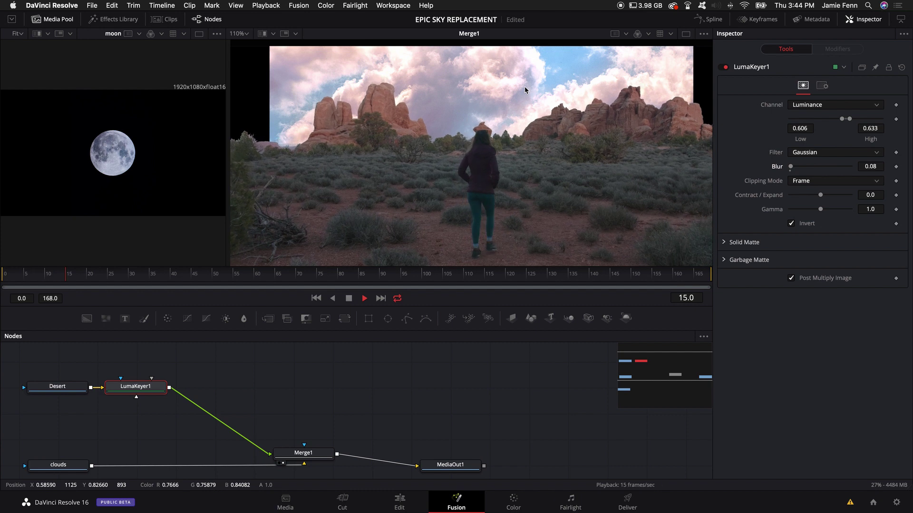
pyautogui.scroll(-2, 523, 192)
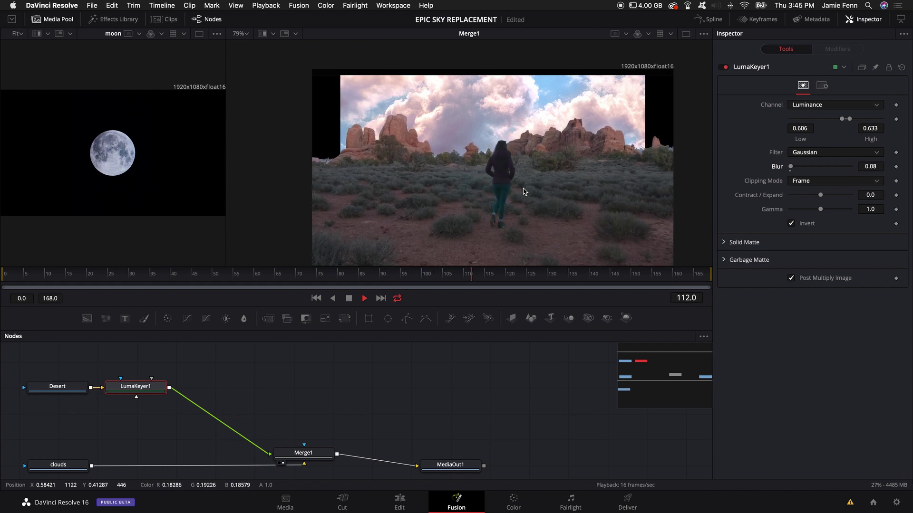
pyautogui.press('space')
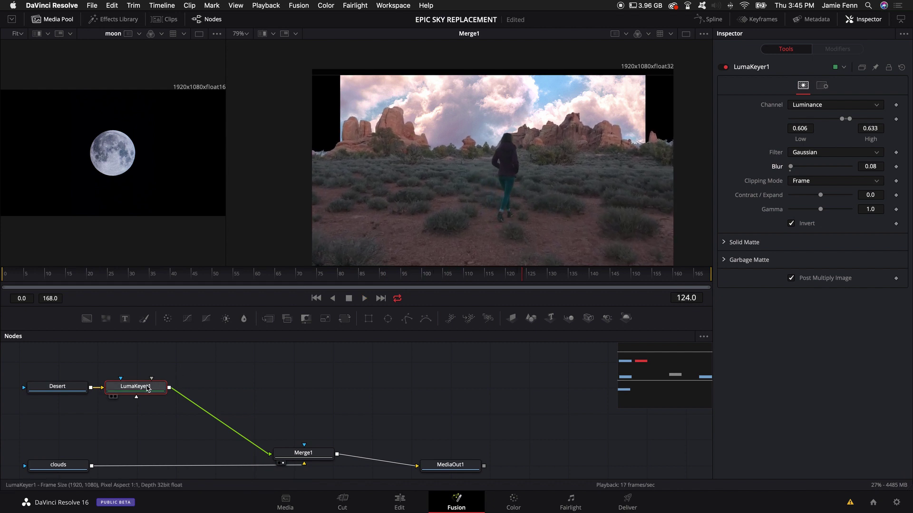
pyautogui.moveTo(147, 387); pyautogui.dragTo(227, 405)
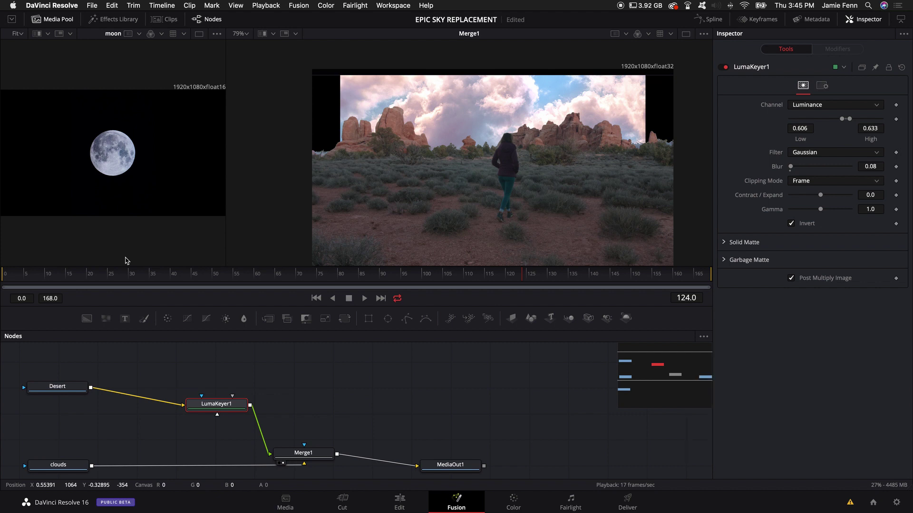
pyautogui.moveTo(126, 272); pyautogui.dragTo(1, 283)
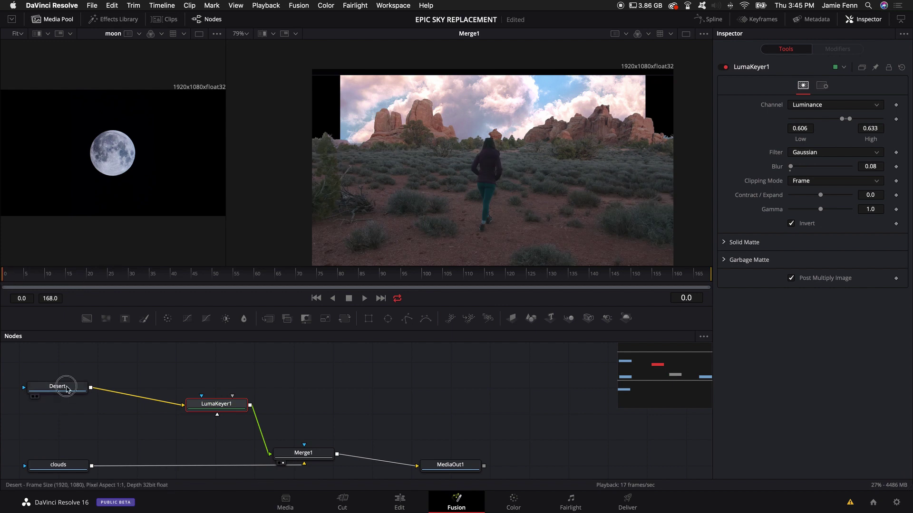
# Add a Planar Tracker node after the Desert clip
pyautogui.click(64, 389)
pyautogui.moveTo(64, 389)
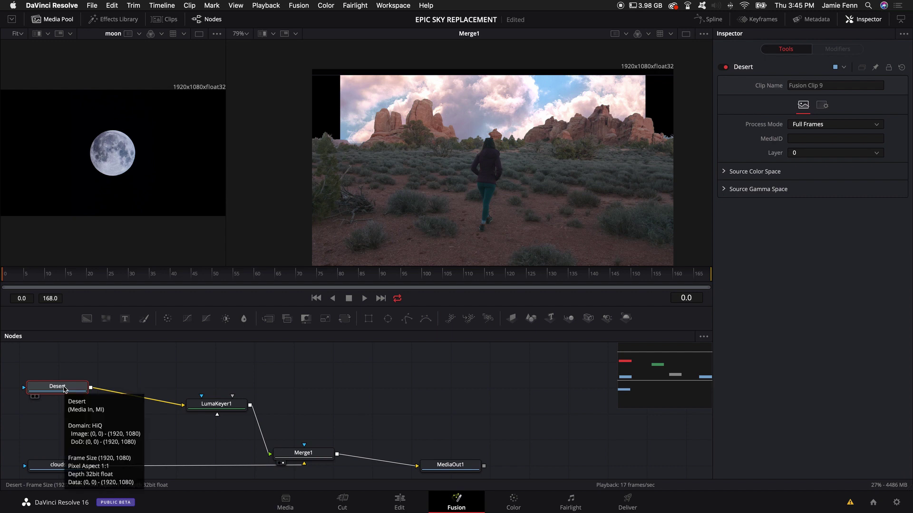
pyautogui.hotkey('shift', 'space')
pyautogui.write('luma')
pyautogui.press('BackSpace')
pyautogui.press('BackSpace')
pyautogui.press('BackSpace')
pyautogui.press('BackSpace')
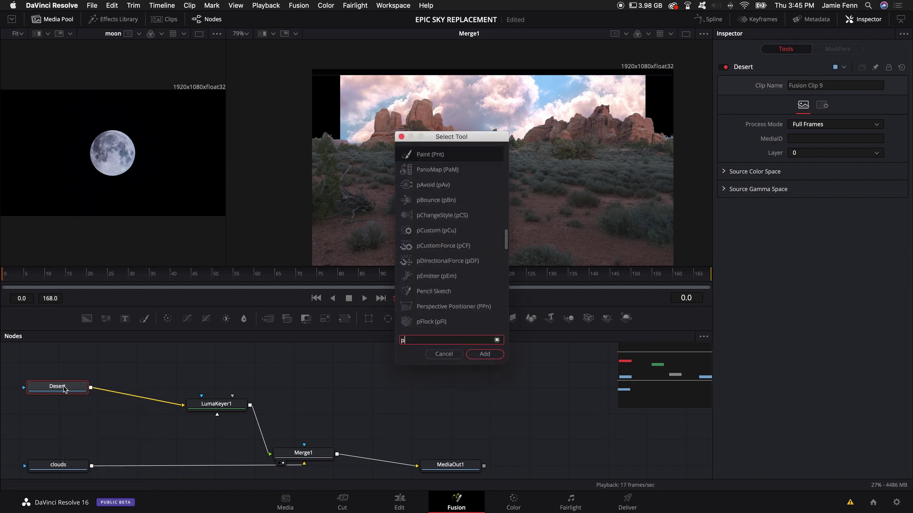
pyautogui.write('plane')
pyautogui.press('BackSpace')
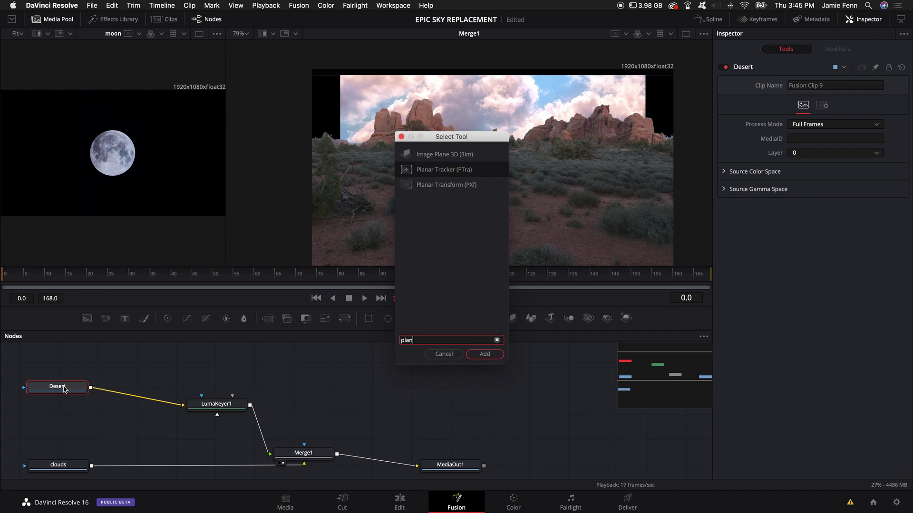
pyautogui.press('Return')
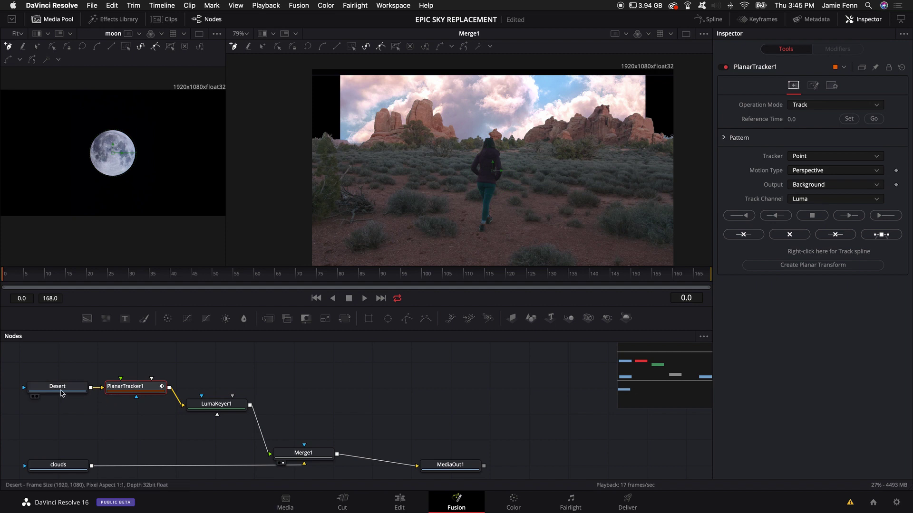
# Arrange Desert and PlanarTracker1 into a neat row in the node graph
pyautogui.moveTo(61, 393); pyautogui.dragTo(54, 391)
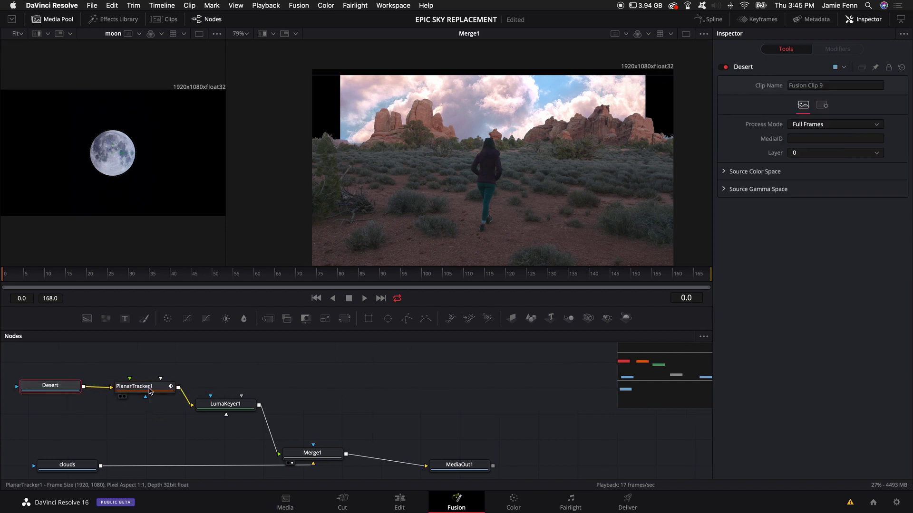
pyautogui.moveTo(149, 391); pyautogui.dragTo(151, 410)
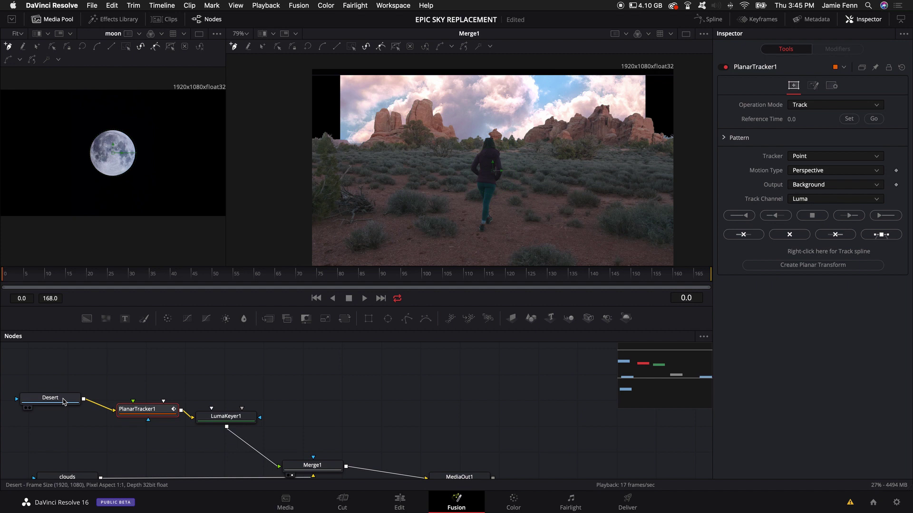
pyautogui.moveTo(162, 416); pyautogui.dragTo(152, 410)
pyautogui.moveTo(47, 398); pyautogui.dragTo(44, 405)
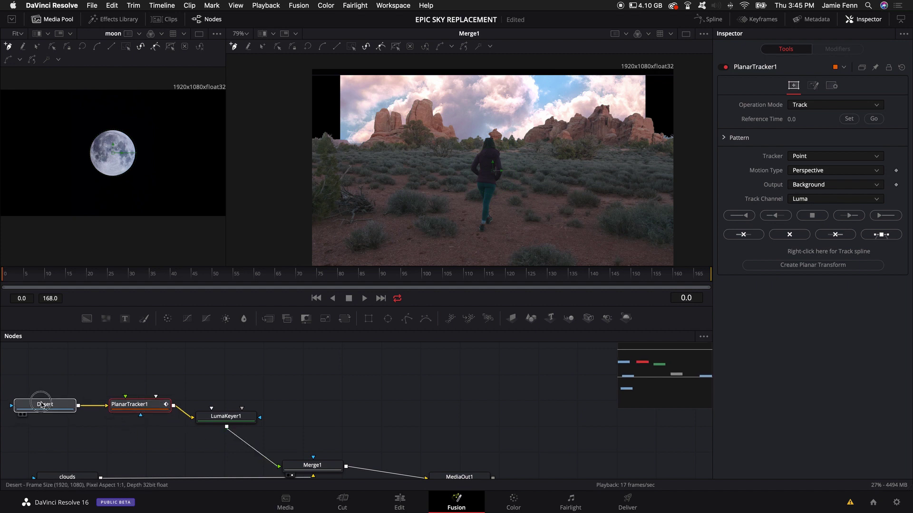
# Draw PlanarTracker1's polygon around the sky above the rocks; set Motion Type to Translation, Rotation, Scale
pyautogui.click(118, 404)
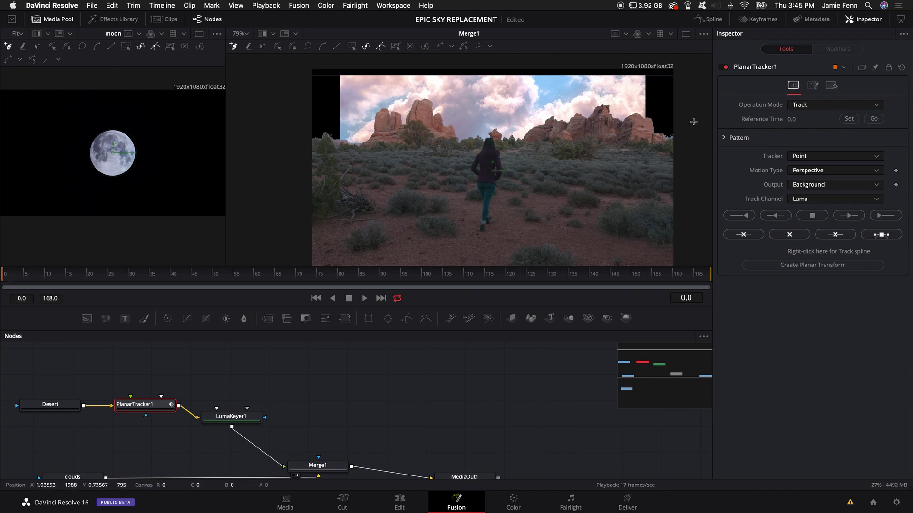
pyautogui.click(655, 107)
pyautogui.click(648, 145)
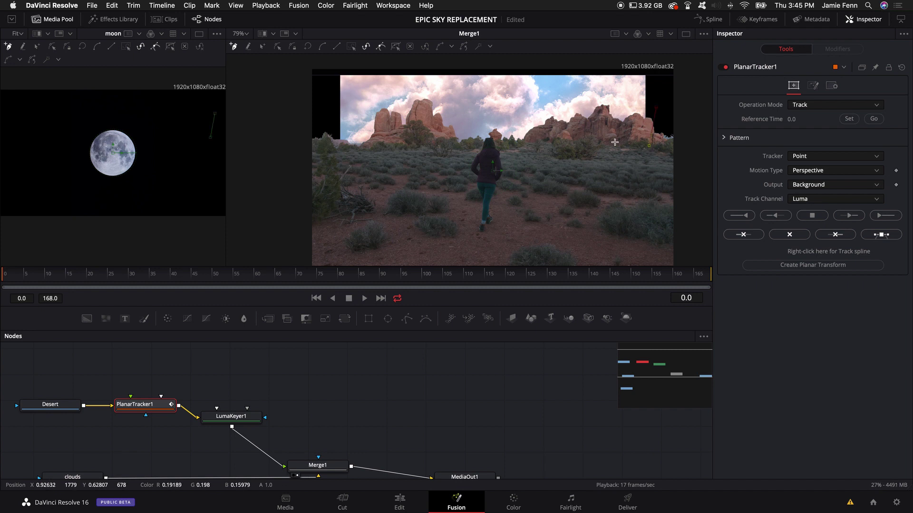
pyautogui.click(557, 139)
pyautogui.click(541, 92)
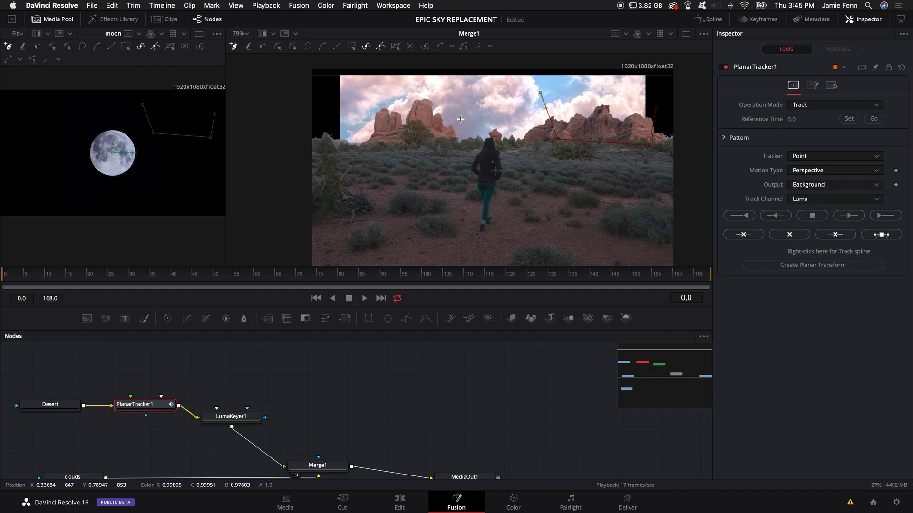
pyautogui.click(468, 103)
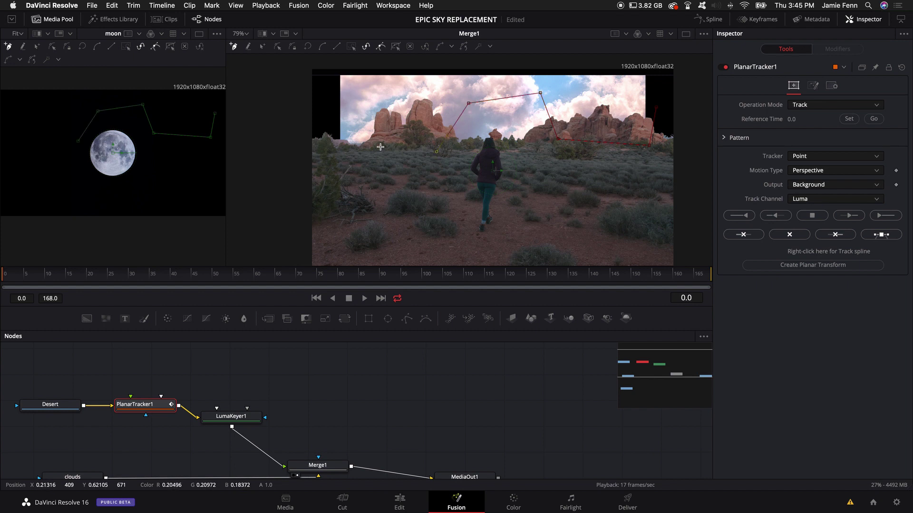
pyautogui.click(357, 144)
pyautogui.click(334, 92)
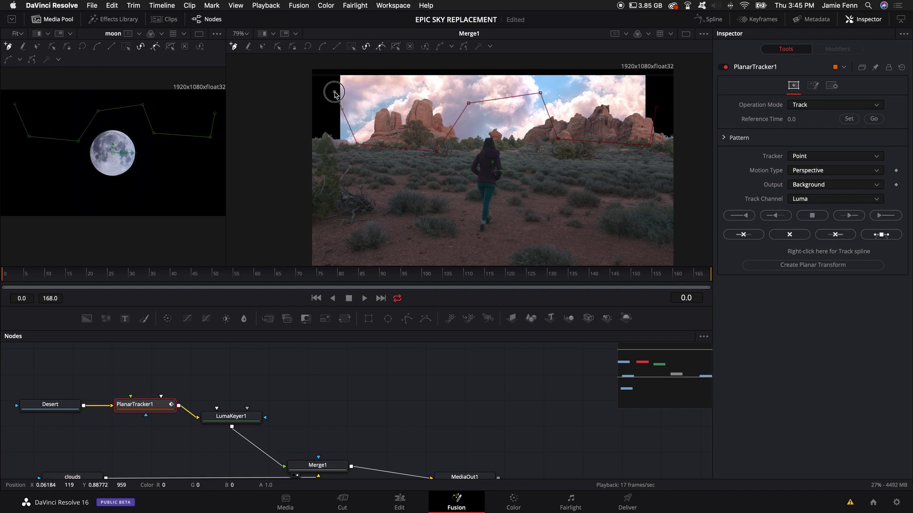
pyautogui.click(428, 89)
pyautogui.click(637, 86)
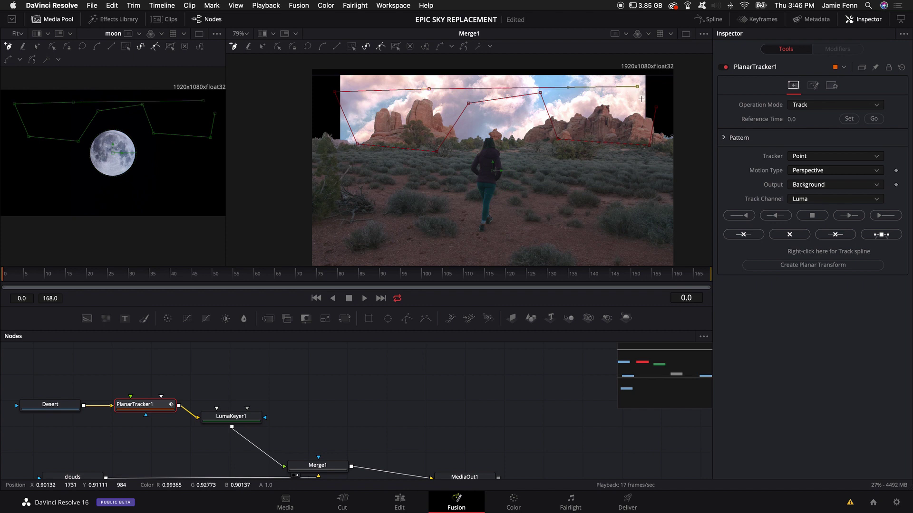
pyautogui.click(650, 100)
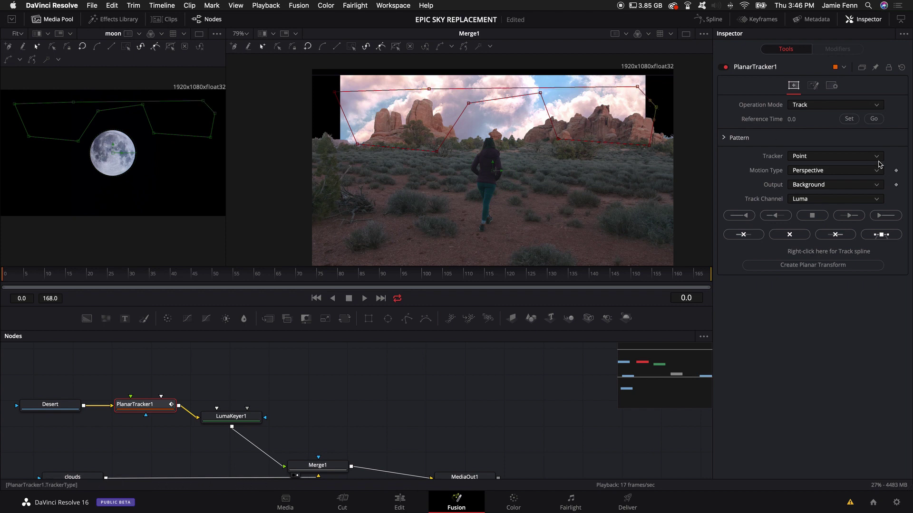
pyautogui.click(836, 172)
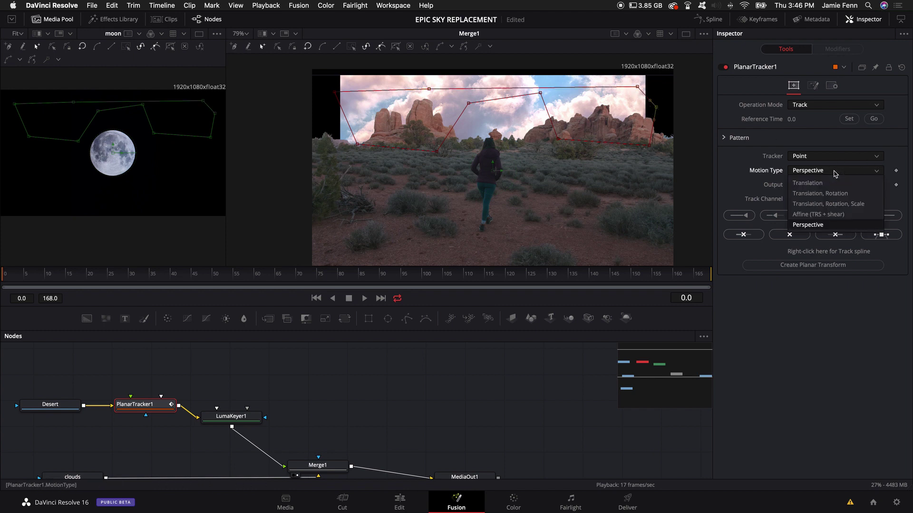
pyautogui.click(832, 205)
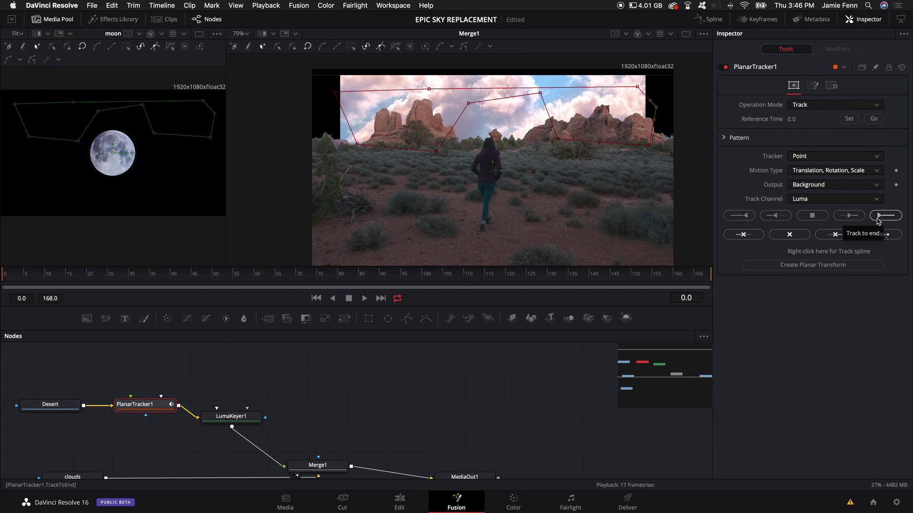
# Track the outlined pattern through frame 168 and move PlanarTracker1 up
pyautogui.click(878, 220)
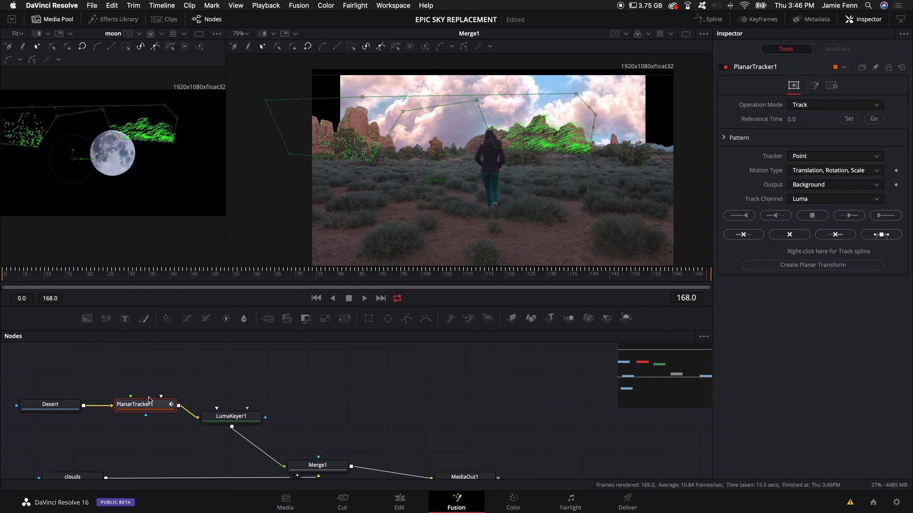
pyautogui.moveTo(149, 404); pyautogui.dragTo(141, 379)
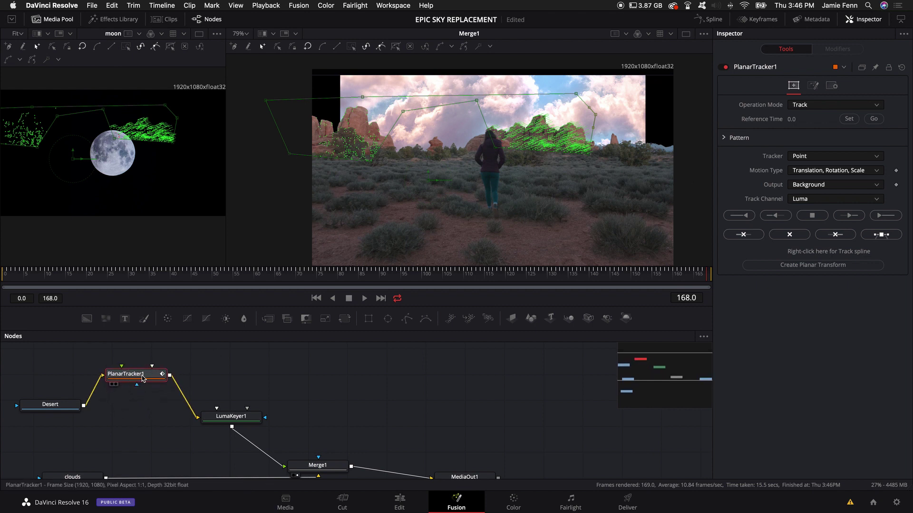
# Generate PlanarTransform1 (reference time 0) from the track and place it in the node graph
pyautogui.click(819, 267)
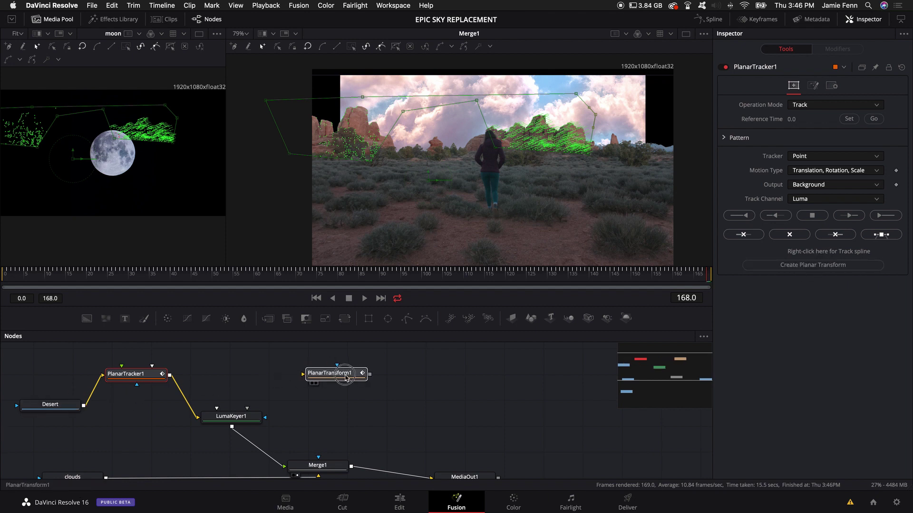
pyautogui.click(346, 381)
pyautogui.click(346, 381)
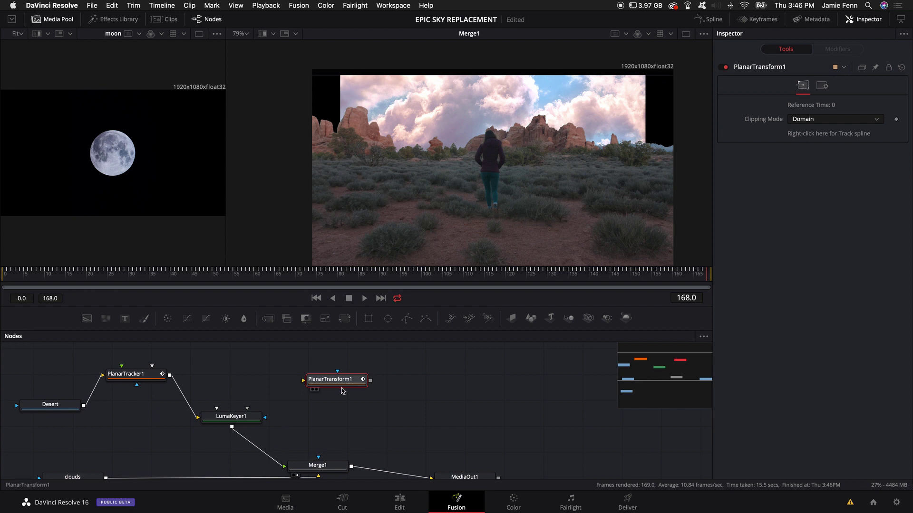
pyautogui.moveTo(331, 329); pyautogui.dragTo(331, 270)
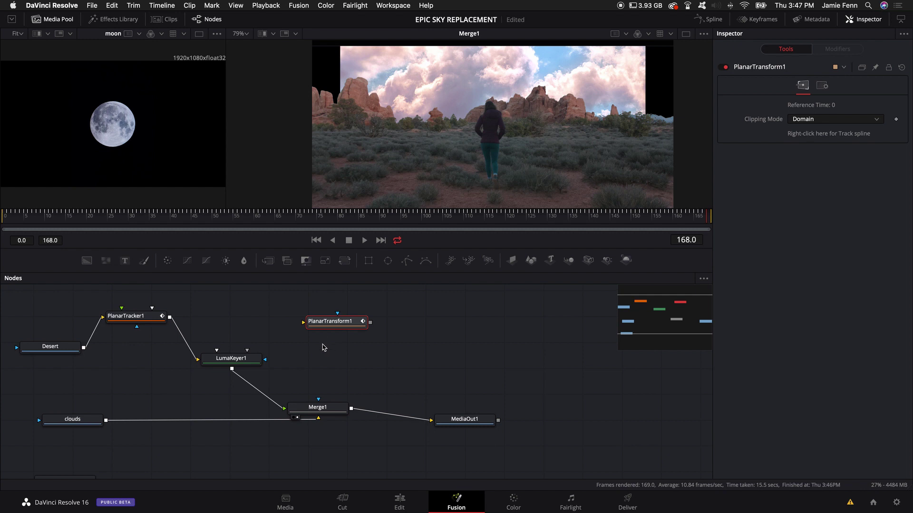
# Insert PlanarTransform1 between clouds and Merge1, then play back to check the tracked sky
pyautogui.press('space')
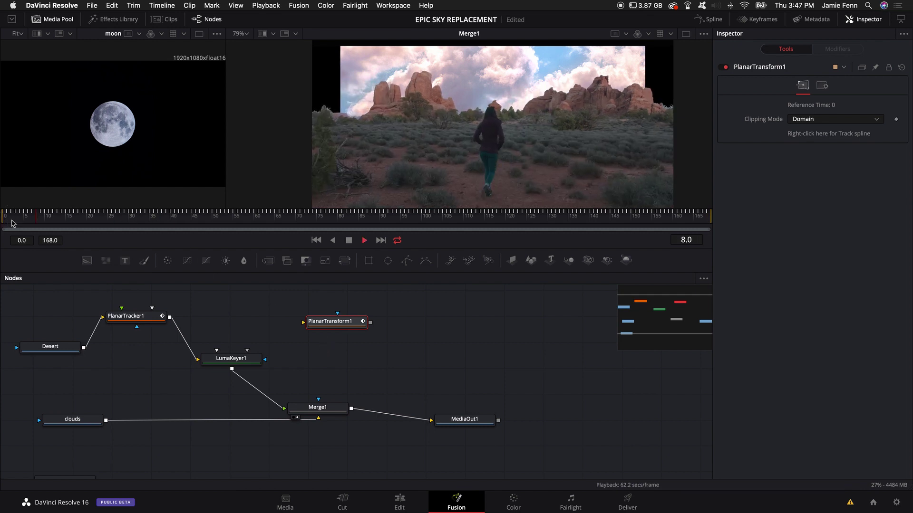
pyautogui.press('space')
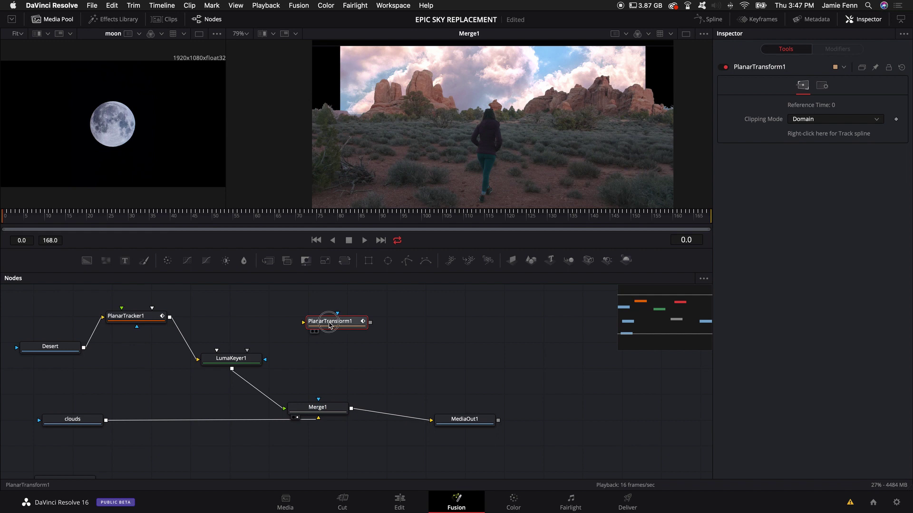
pyautogui.moveTo(329, 322); pyautogui.dragTo(179, 422)
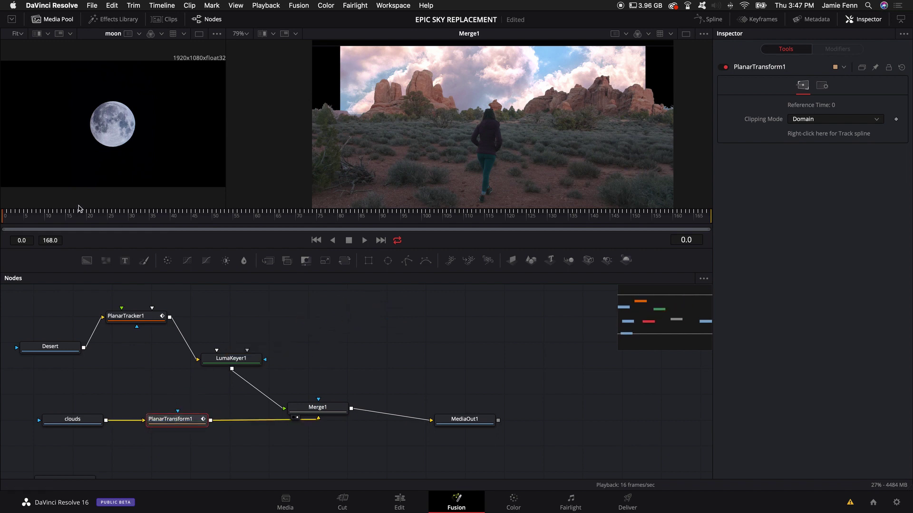
pyautogui.press('space')
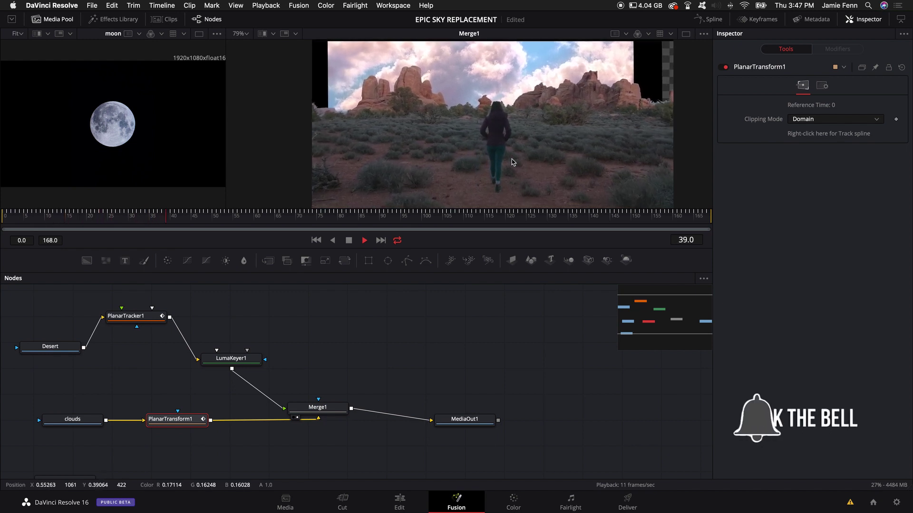
pyautogui.scroll(-2, 512, 162)
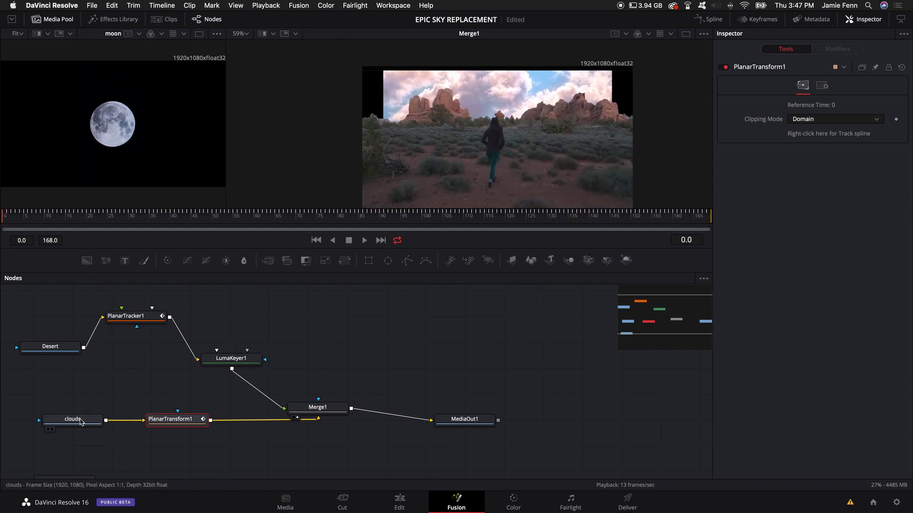
# Add a Transform node after the clouds clip
pyautogui.moveTo(81, 421); pyautogui.dragTo(56, 422)
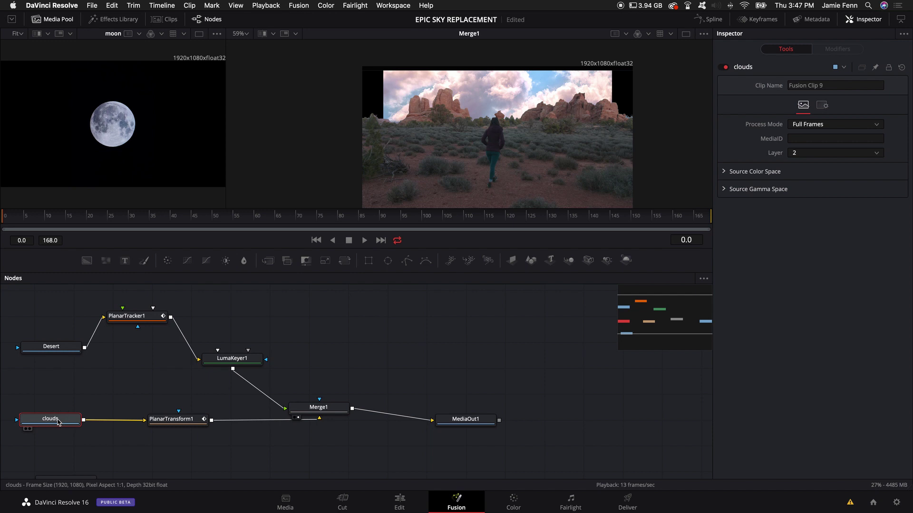
pyautogui.hotkey('shift', 'space')
pyautogui.write('plan')
pyautogui.press('BackSpace')
pyautogui.press('BackSpace')
pyautogui.press('BackSpace')
pyautogui.press('BackSpace')
pyautogui.write('transform')
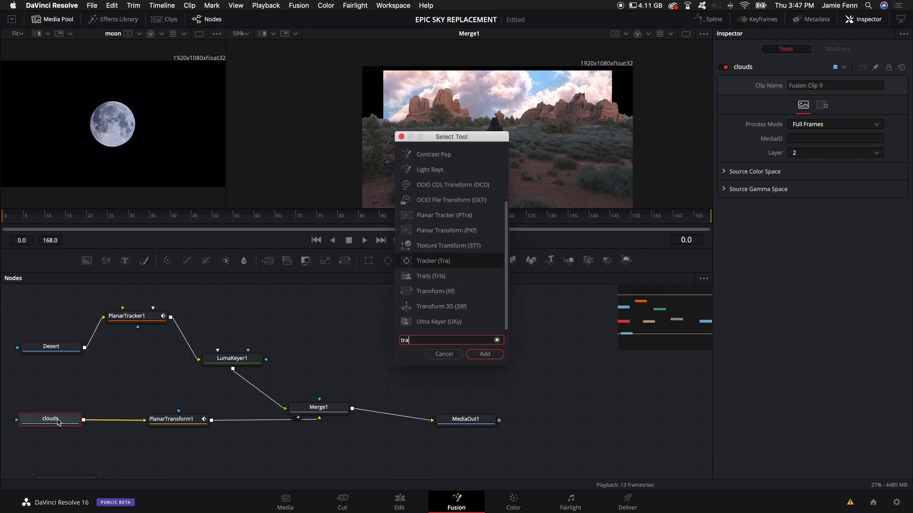
pyautogui.press('Return')
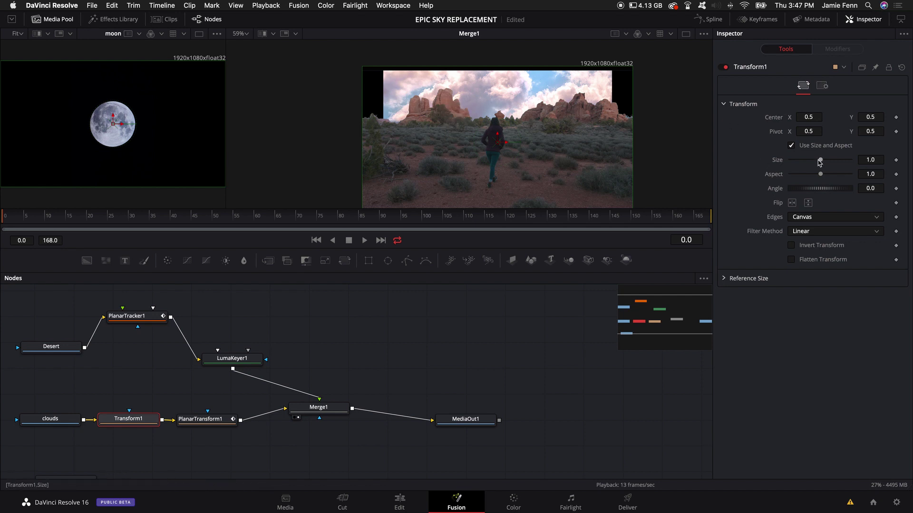
# Set Transform1 to aspect 0.52, center Y 0.73 and size 1.51
pyautogui.moveTo(820, 176); pyautogui.dragTo(805, 177)
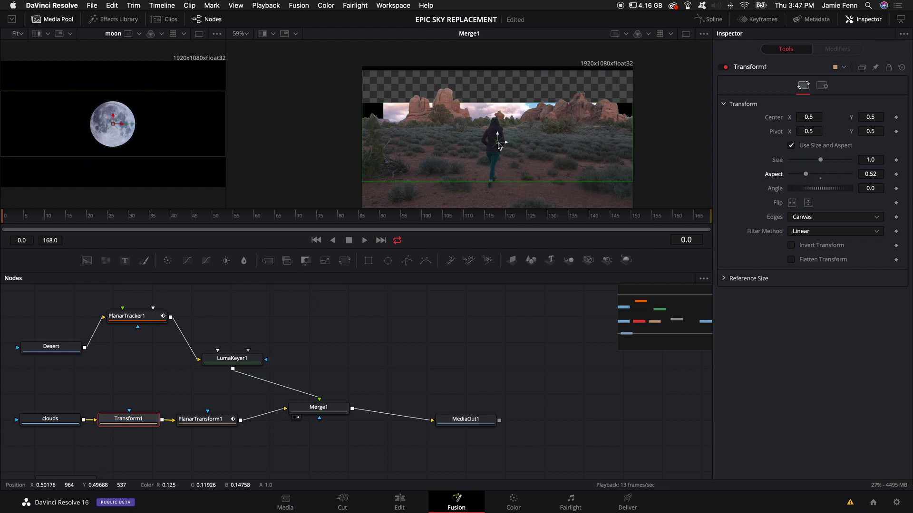
pyautogui.moveTo(498, 146); pyautogui.dragTo(497, 109)
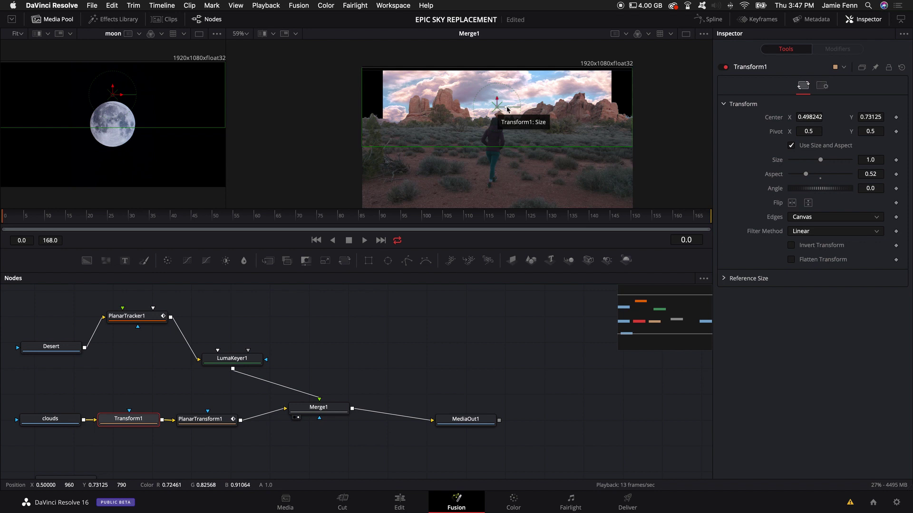
pyautogui.moveTo(821, 163); pyautogui.dragTo(824, 162)
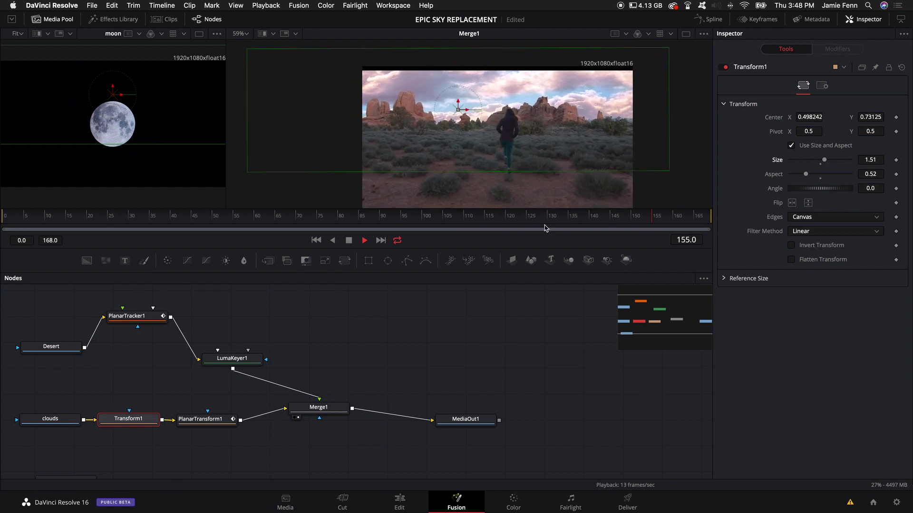
pyautogui.press('space')
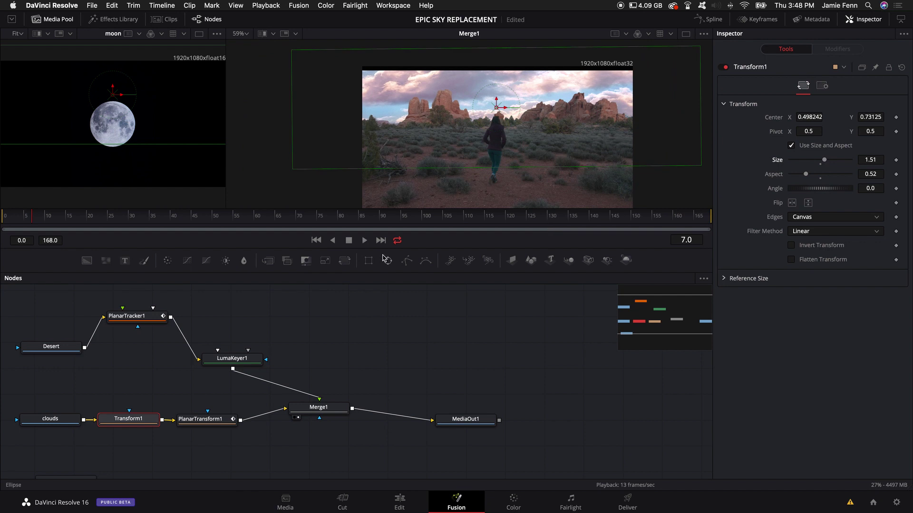
# Insert Merge2 between Merge1 and MediaOut1, with the moon clip wired into its foreground input
pyautogui.scroll(-3, 136, 412)
pyautogui.scroll(2, 136, 428)
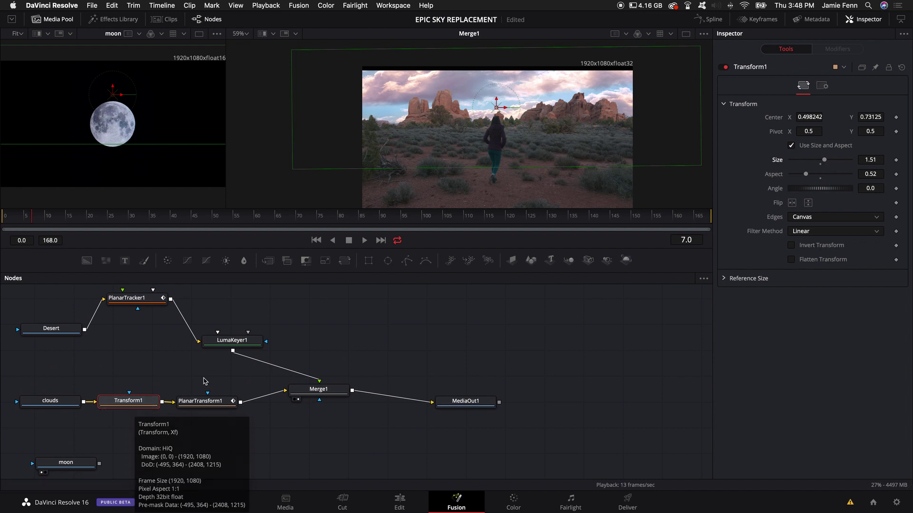
pyautogui.moveTo(67, 466); pyautogui.dragTo(381, 329)
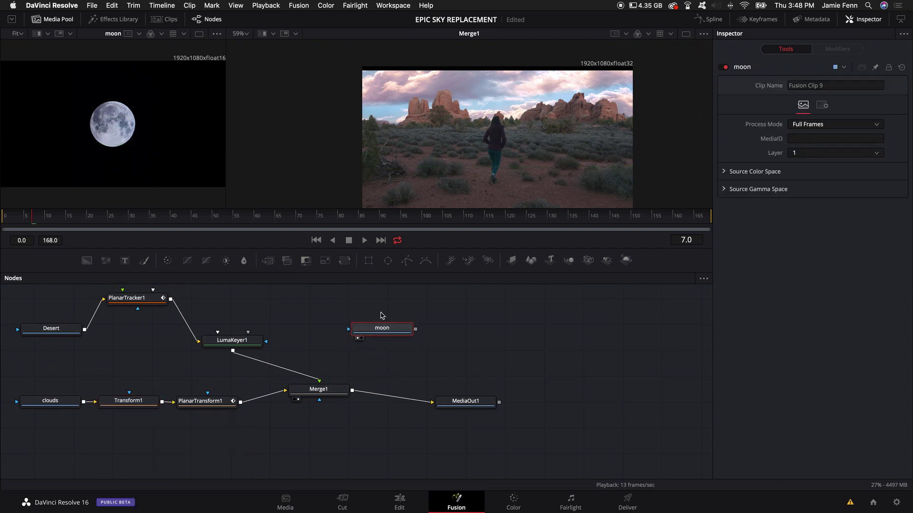
pyautogui.click(269, 263)
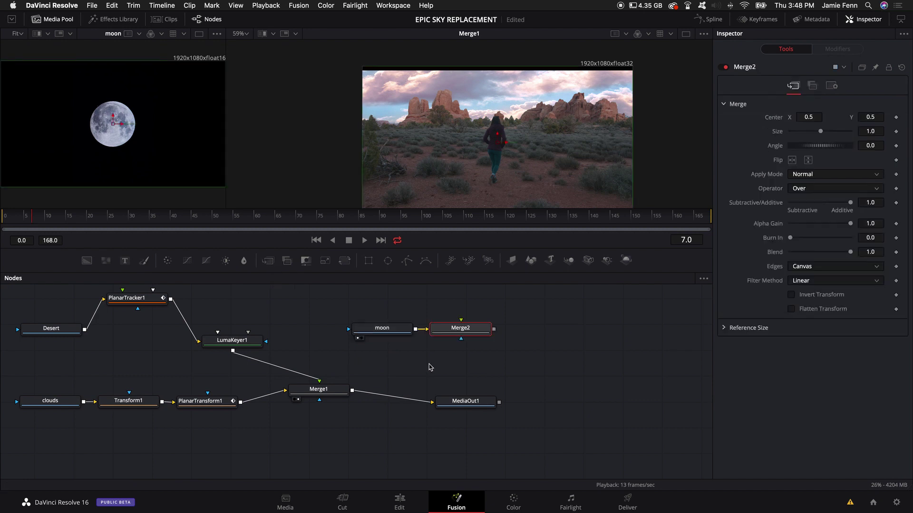
pyautogui.moveTo(451, 333); pyautogui.dragTo(309, 401)
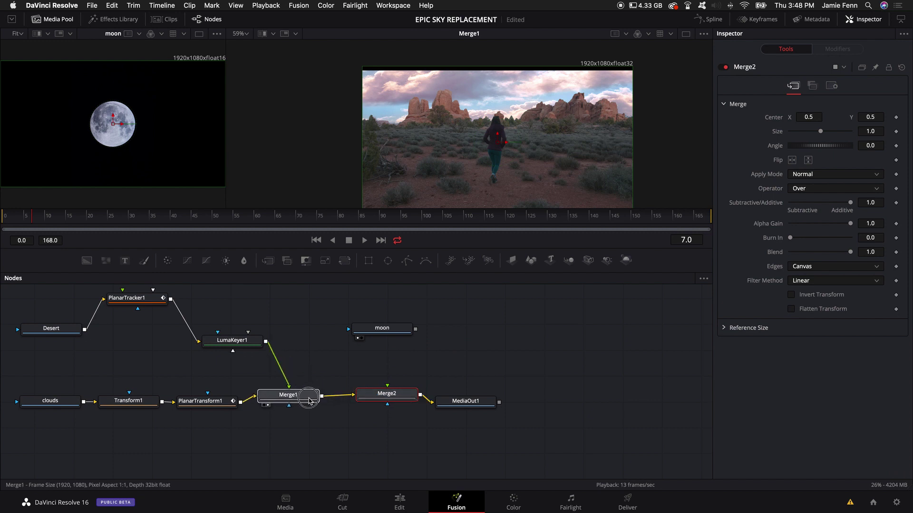
pyautogui.click(310, 401)
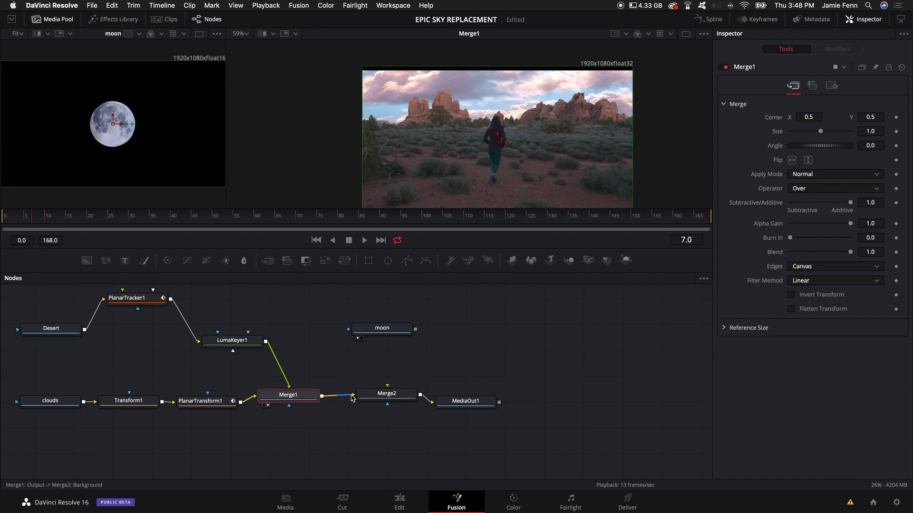
pyautogui.moveTo(415, 329); pyautogui.dragTo(388, 387)
pyautogui.moveTo(381, 327); pyautogui.dragTo(336, 306)
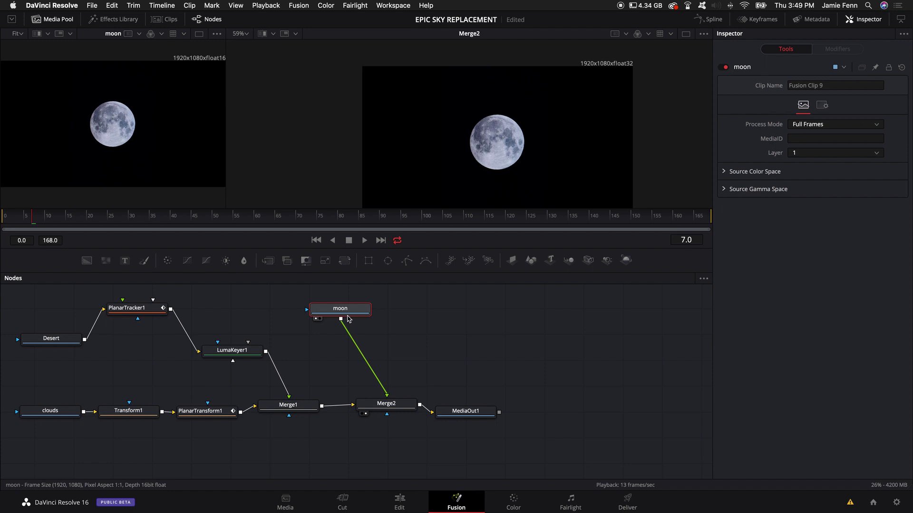
# Add LumaKeyer2 after the moon clip and space the nodes apart
pyautogui.hotkey('shift', 'space')
pyautogui.write('luma')
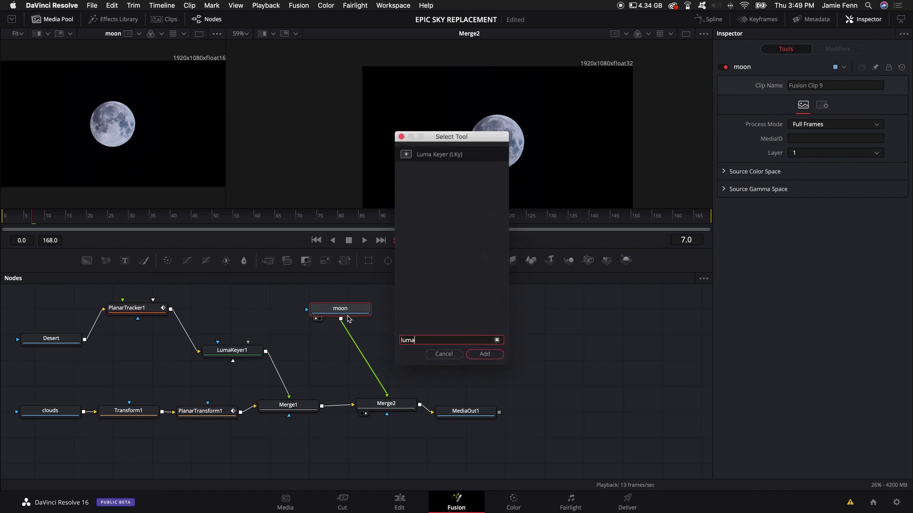
pyautogui.press('Return')
pyautogui.moveTo(349, 311); pyautogui.dragTo(299, 312)
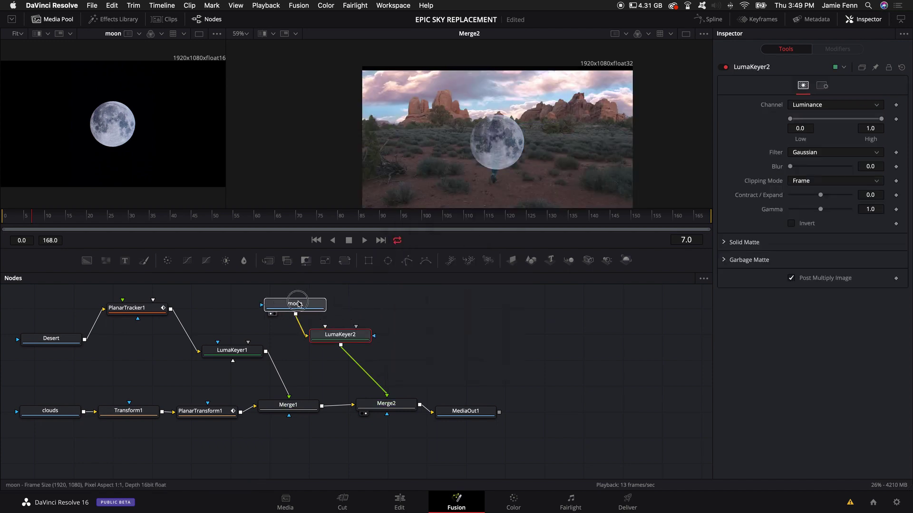
pyautogui.moveTo(338, 349); pyautogui.dragTo(401, 365)
# Insert Transform2 between the moon and LumaKeyer2 and move the moon within the frame
pyautogui.click(300, 313)
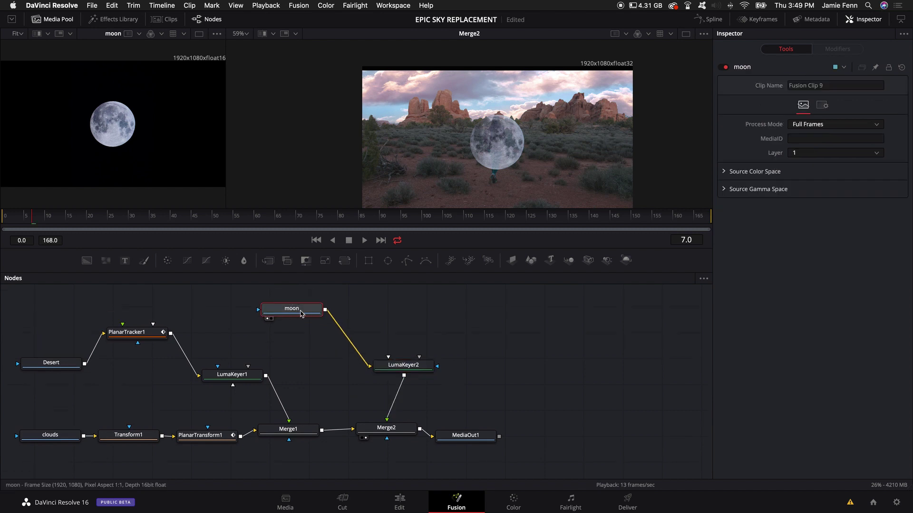
pyautogui.hotkey('shift', 'space')
pyautogui.write('trans')
pyautogui.press('Return')
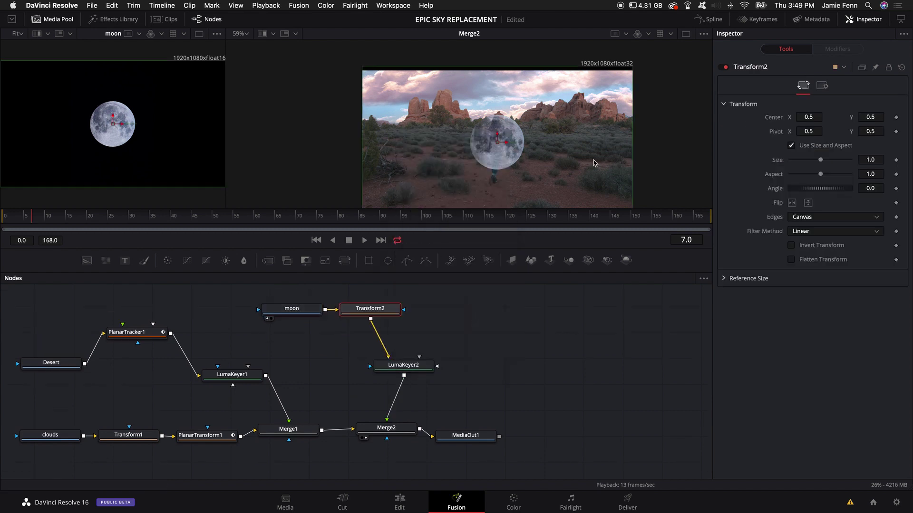
pyautogui.moveTo(498, 145); pyautogui.dragTo(483, 101)
# Shrink the moon to size 0.25, nudge it slightly lower, and return to frame 0
pyautogui.moveTo(820, 161); pyautogui.dragTo(803, 162)
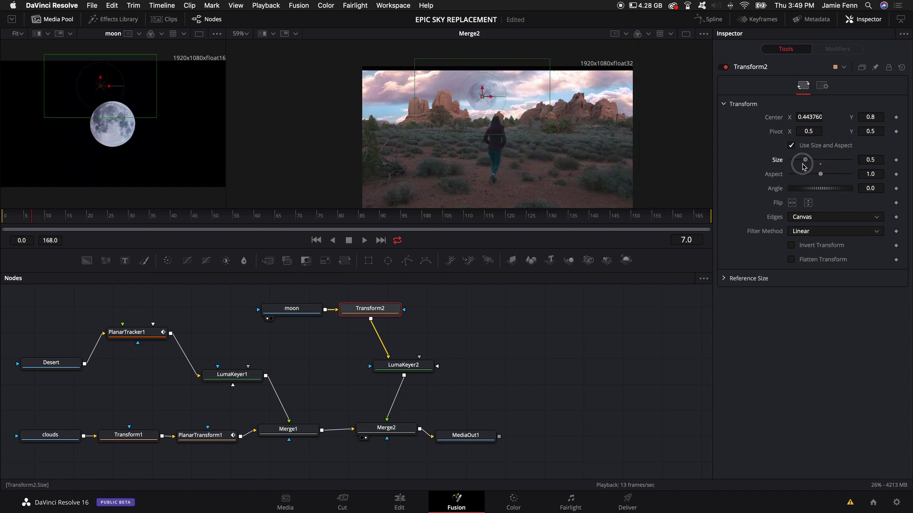
pyautogui.moveTo(484, 99); pyautogui.dragTo(481, 102)
pyautogui.moveTo(803, 161); pyautogui.dragTo(797, 160)
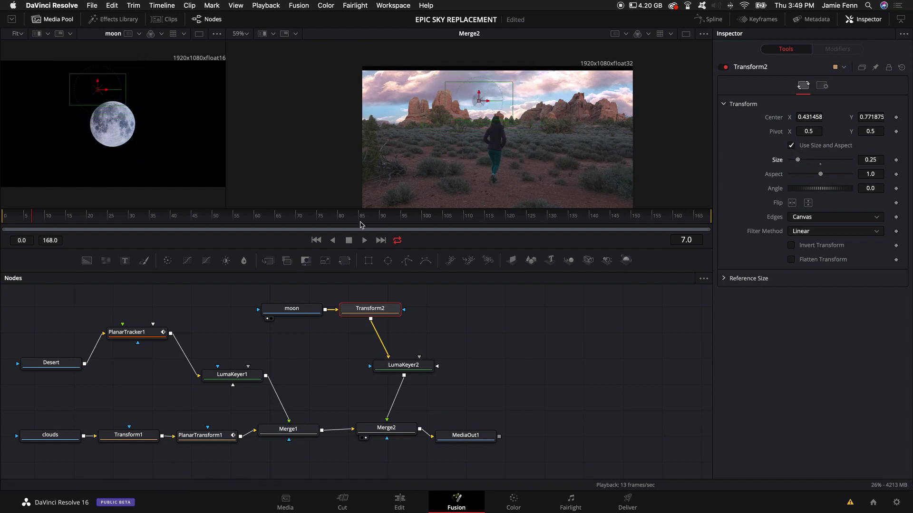
pyautogui.click(2, 218)
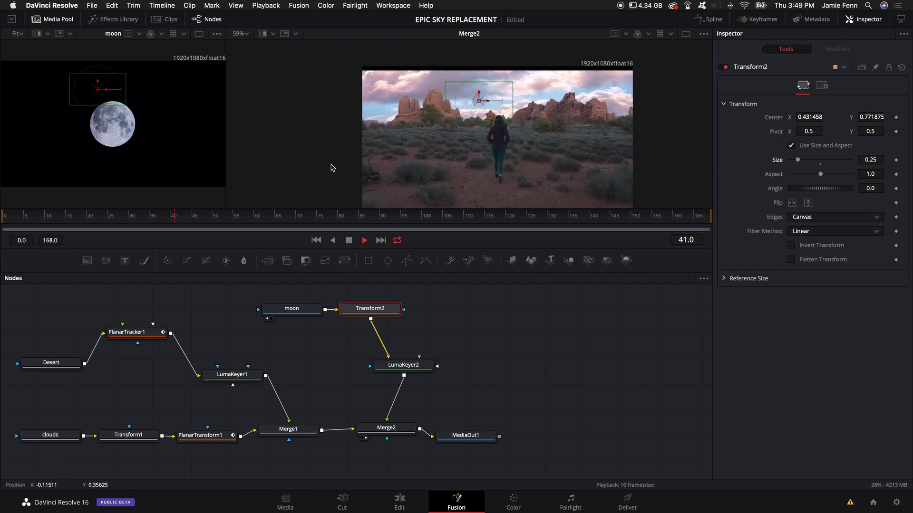
# Paste a copy of PlanarTransform1 and insert PlanarTransform1_1 between LumaKeyer2 and Merge2
pyautogui.press('space')
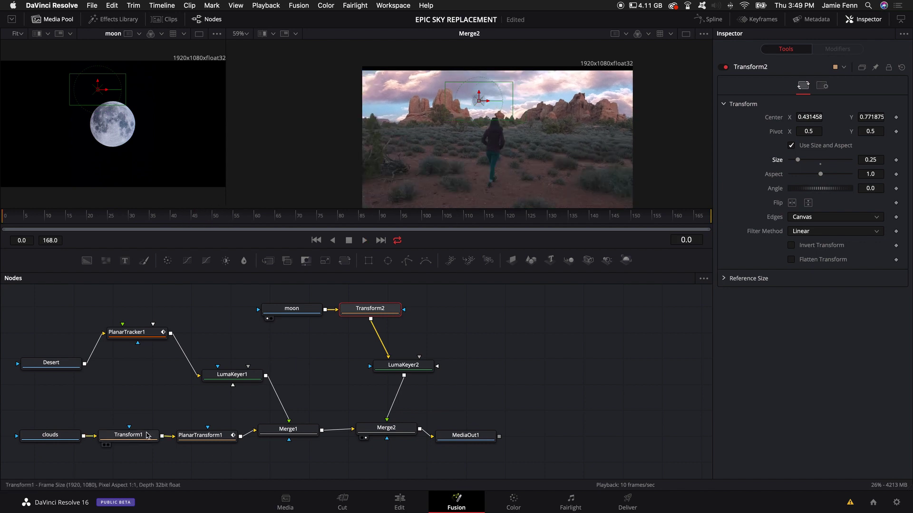
pyautogui.click(191, 436)
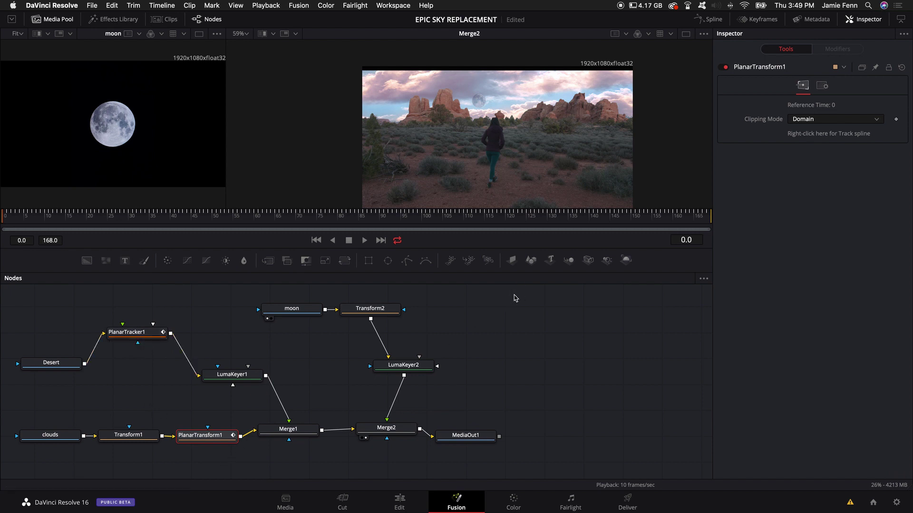
pyautogui.hotkey('ctrl', 'v')
pyautogui.moveTo(516, 313)
pyautogui.mouseDown()
pyautogui.moveTo(547, 314)
pyautogui.moveTo(519, 322)
pyautogui.mouseUp()
pyautogui.moveTo(305, 329); pyautogui.dragTo(253, 322)
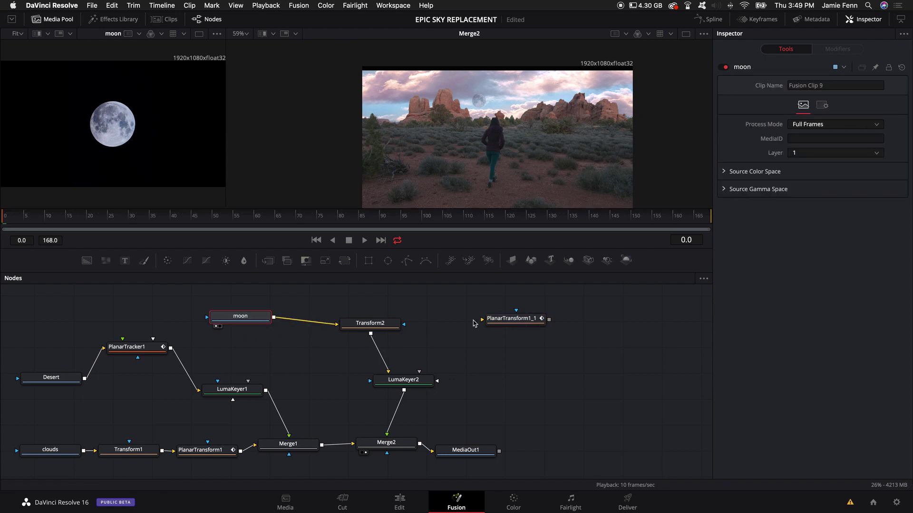
pyautogui.moveTo(521, 323); pyautogui.dragTo(397, 338)
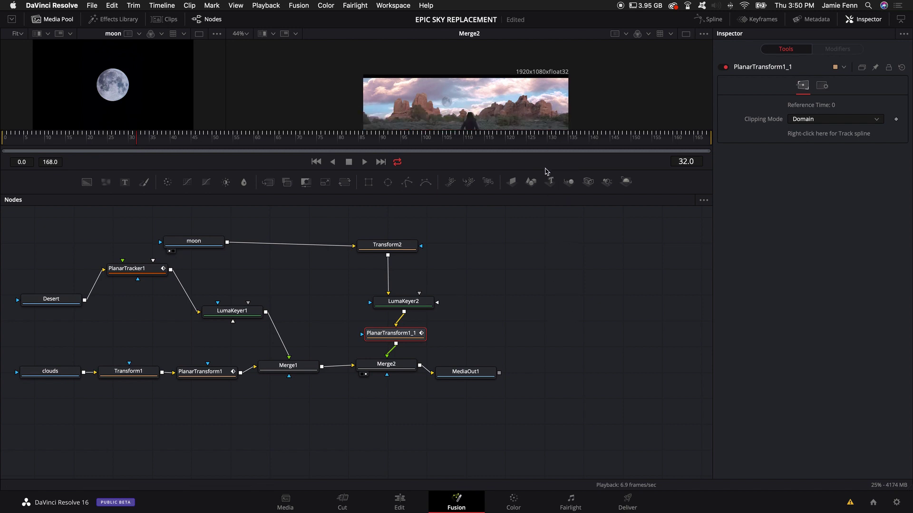
# Enlarge the viewers and play the composite to check the moon's tracking
pyautogui.moveTo(546, 171); pyautogui.dragTo(537, 342)
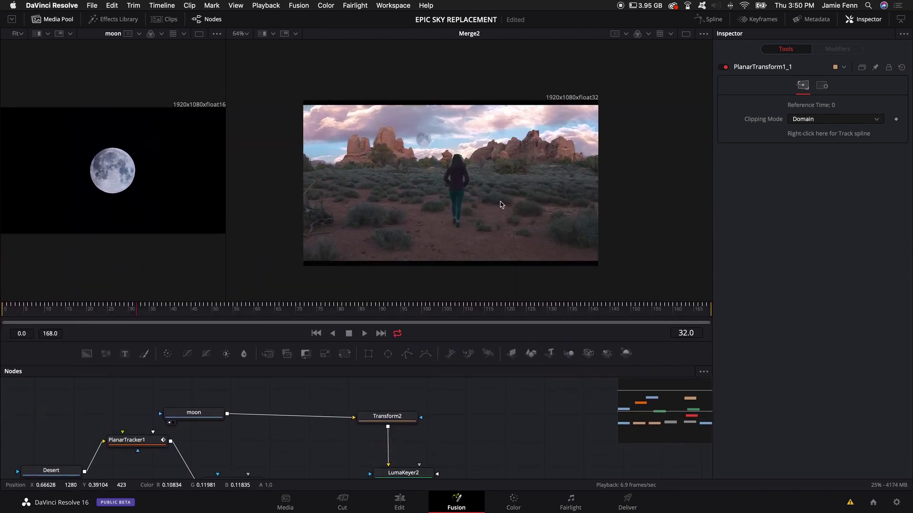
pyautogui.scroll(2, 500, 205)
pyautogui.press('space')
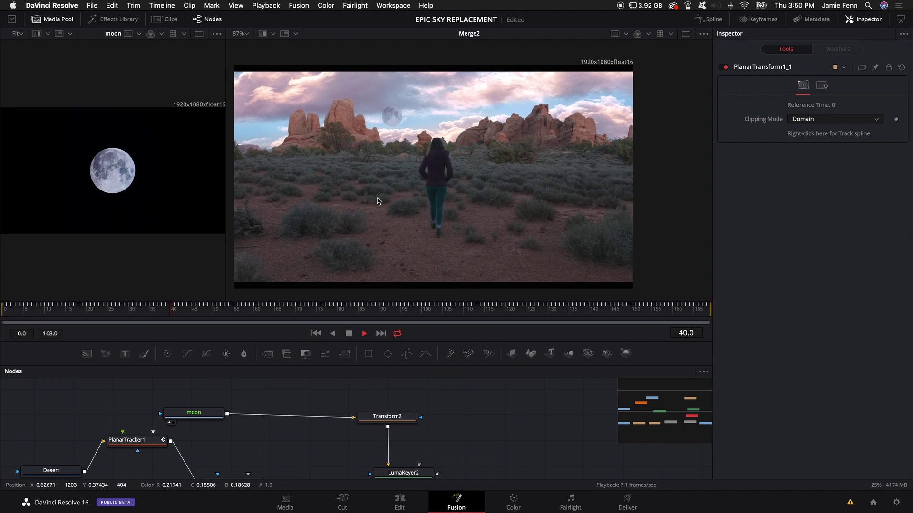
pyautogui.press('space')
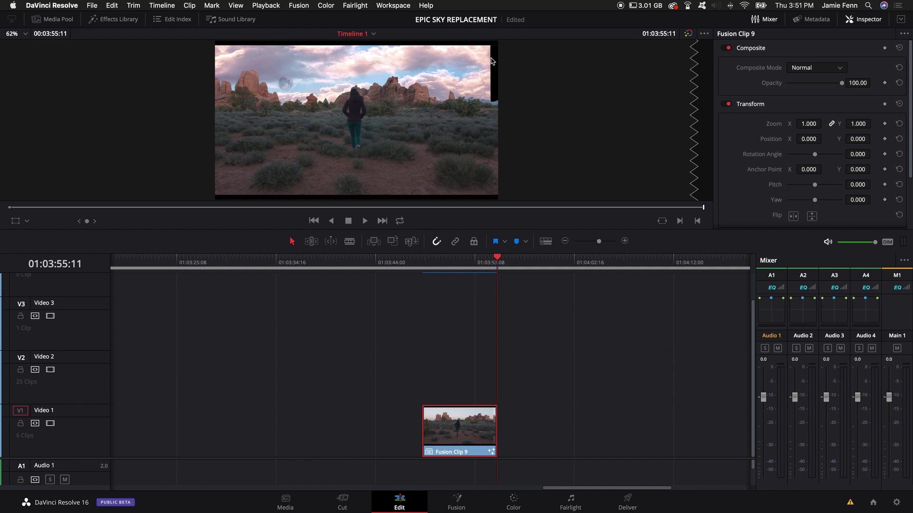
# Scrub the edited clip, open the Color page, show Timeline nodes and select node 02
pyautogui.moveTo(498, 259); pyautogui.dragTo(436, 273)
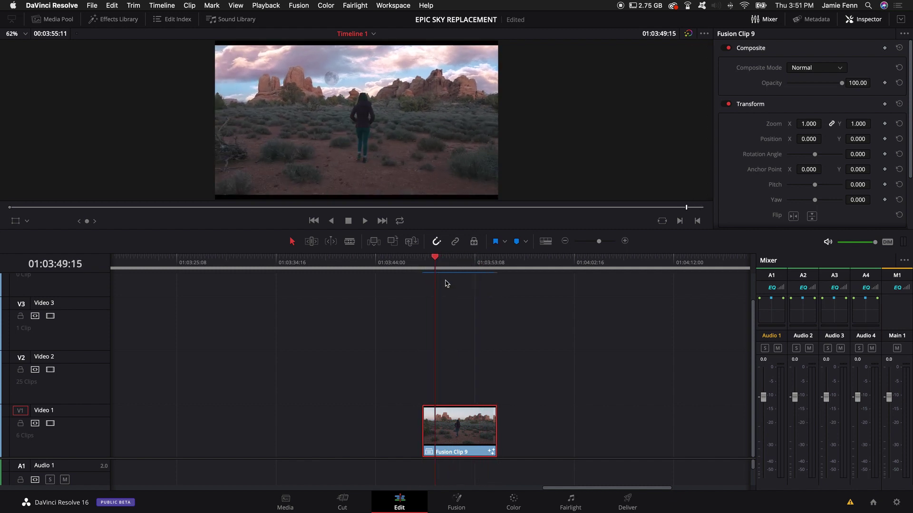
pyautogui.click(518, 503)
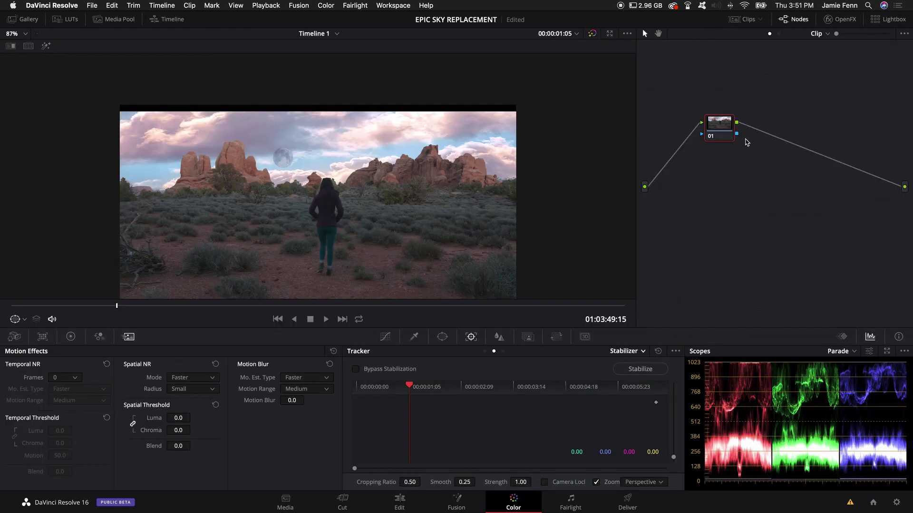
pyautogui.click(778, 33)
pyautogui.click(855, 128)
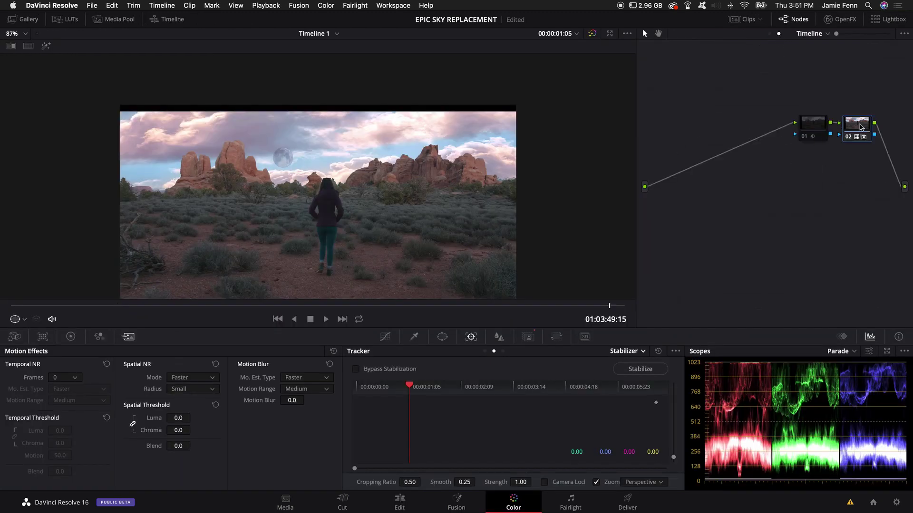
pyautogui.scroll(-5, 286, 190)
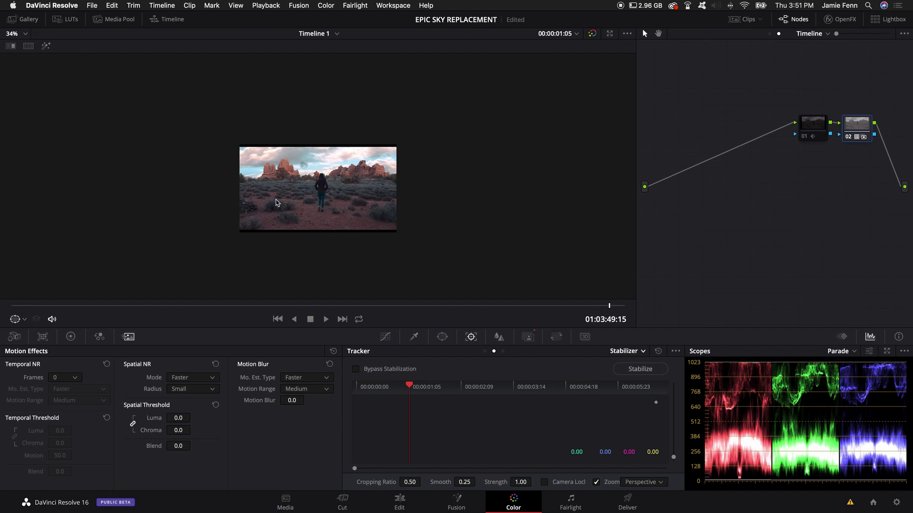
pyautogui.scroll(4, 287, 200)
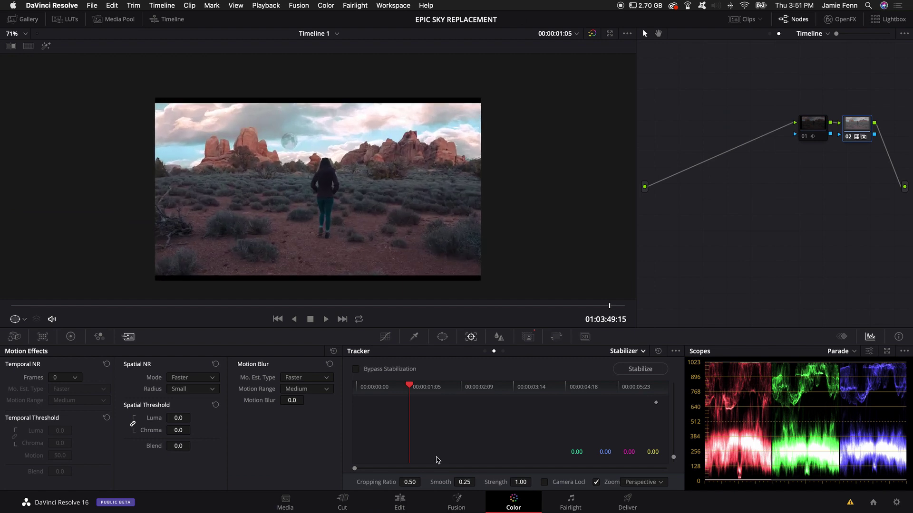
# Return to the Fusion node graph and move the moon node up and right
pyautogui.click(430, 505)
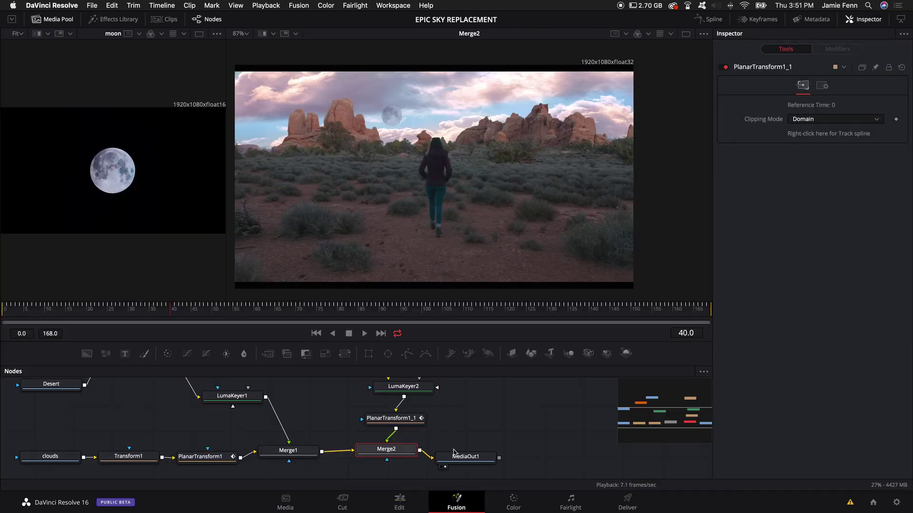
pyautogui.scroll(3, 269, 399)
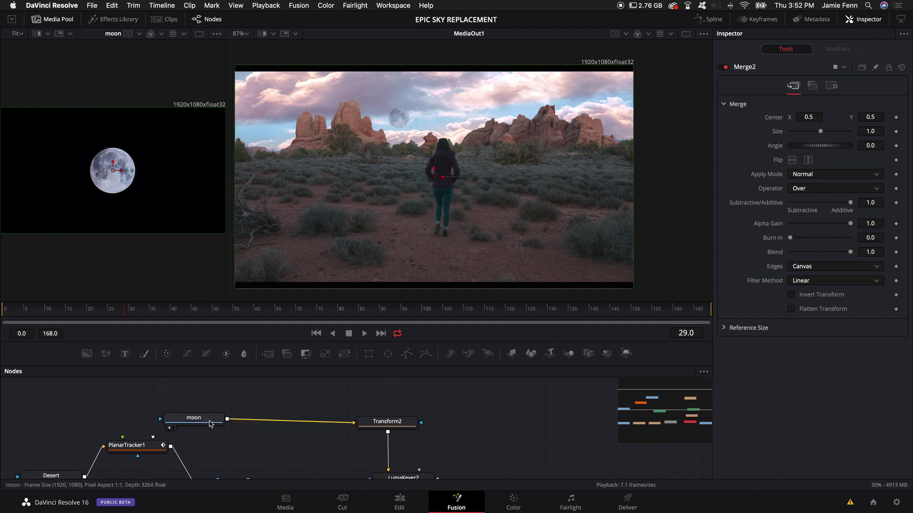
pyautogui.moveTo(207, 419); pyautogui.dragTo(245, 403)
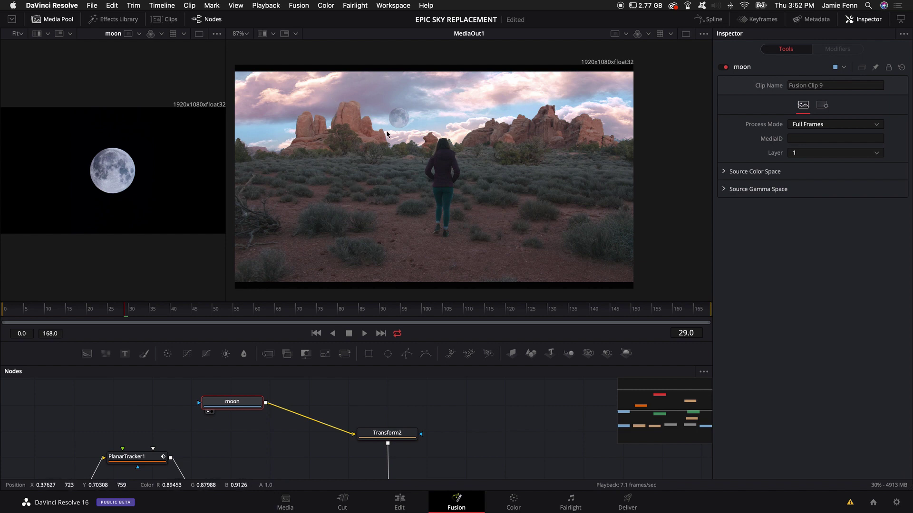
pyautogui.scroll(-3, 194, 434)
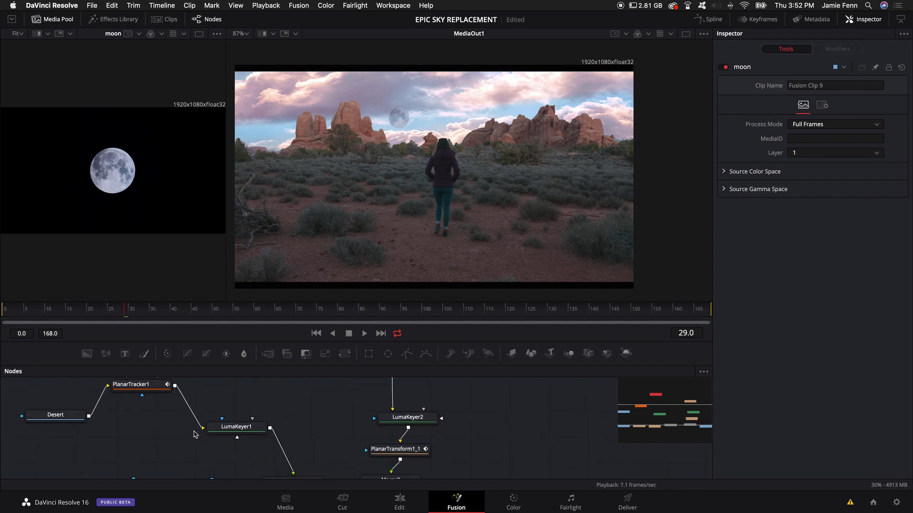
pyautogui.hscroll(-3, 195, 434)
# Add a Color Corrector node after the Desert footage
pyautogui.click(95, 423)
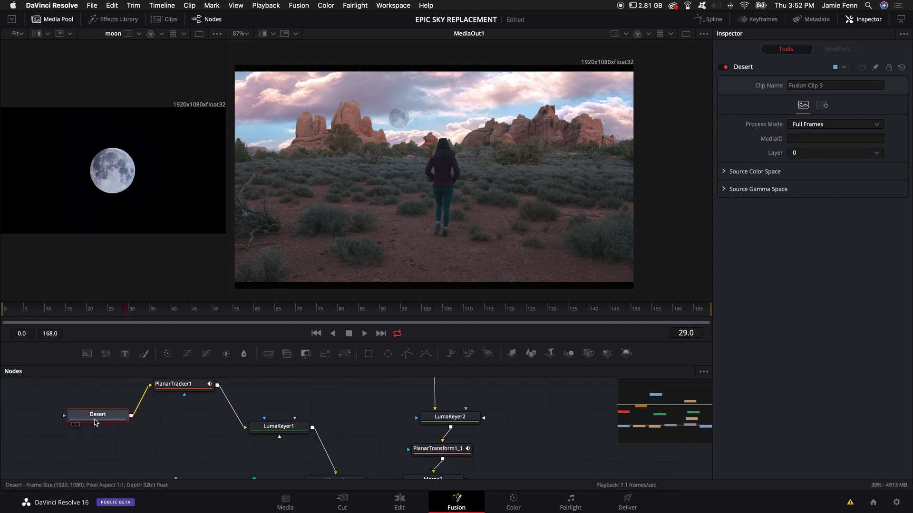
pyautogui.hotkey('shift', 'space')
pyautogui.write('tran')
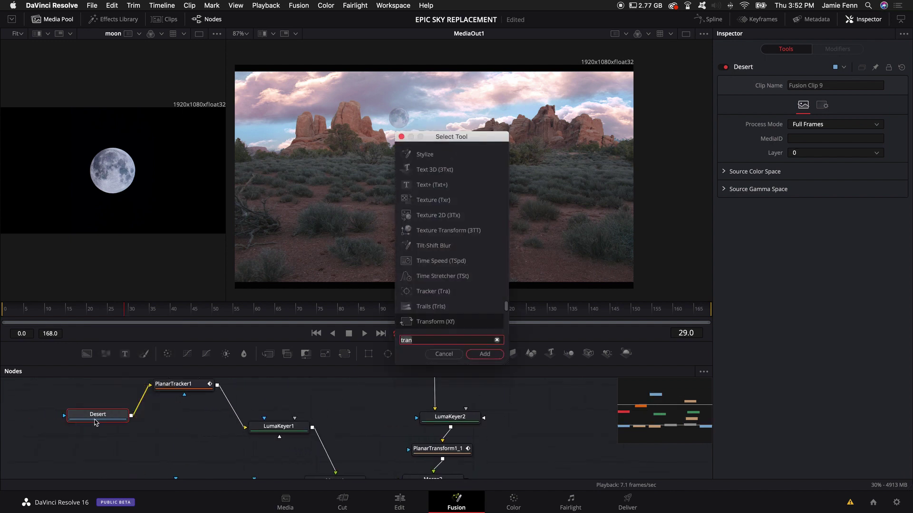
pyautogui.press('BackSpace')
pyautogui.press('BackSpace')
pyautogui.press('BackSpace')
pyautogui.press('BackSpace')
pyautogui.write('colo')
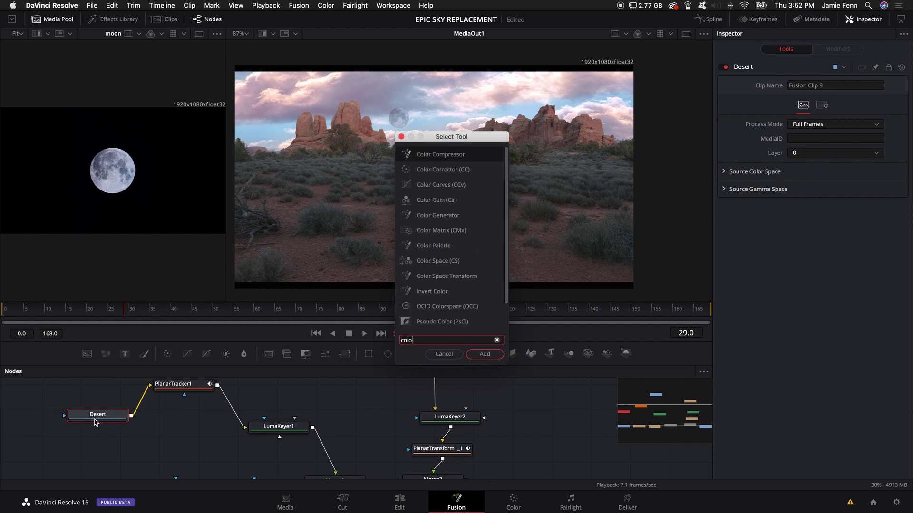
pyautogui.press('Down')
pyautogui.press('Return')
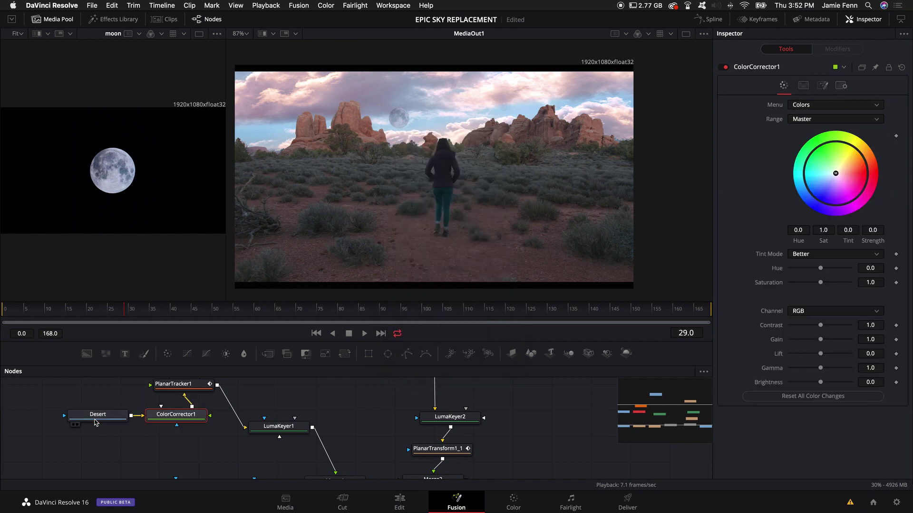
# Line up Desert and ColorCorrector1, then set contrast to 1.25 and lift to 0.08
pyautogui.moveTo(124, 414); pyautogui.dragTo(77, 410)
pyautogui.moveTo(189, 418); pyautogui.dragTo(128, 397)
pyautogui.click(129, 397)
pyautogui.moveTo(50, 411); pyautogui.dragTo(50, 407)
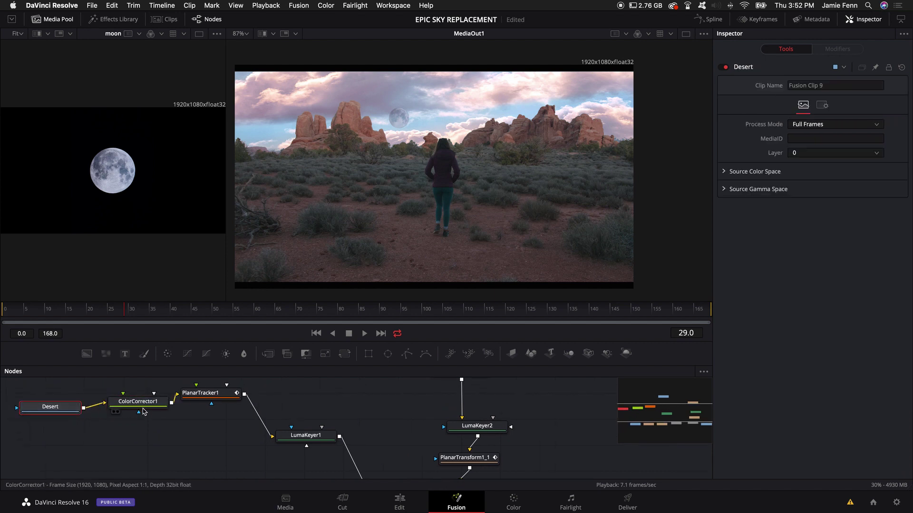
pyautogui.moveTo(132, 408); pyautogui.dragTo(142, 404)
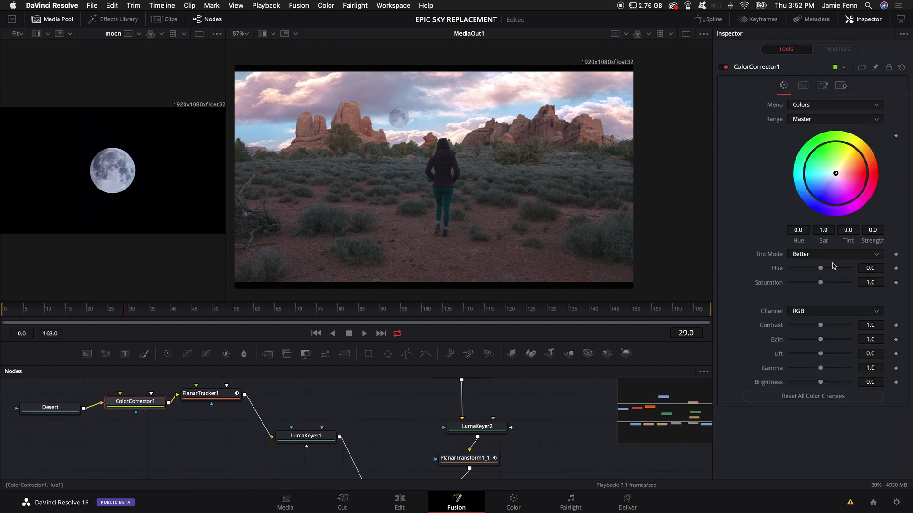
pyautogui.moveTo(820, 270); pyautogui.dragTo(827, 269)
pyautogui.moveTo(821, 328); pyautogui.dragTo(826, 328)
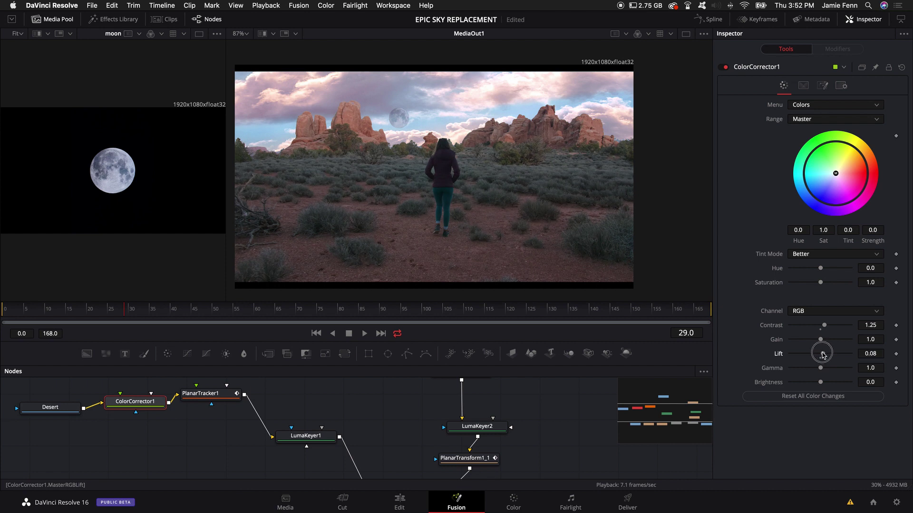
# Add ColorCorrector2 after the clouds node and lower its gain to 0.98
pyautogui.scroll(-6, 235, 476)
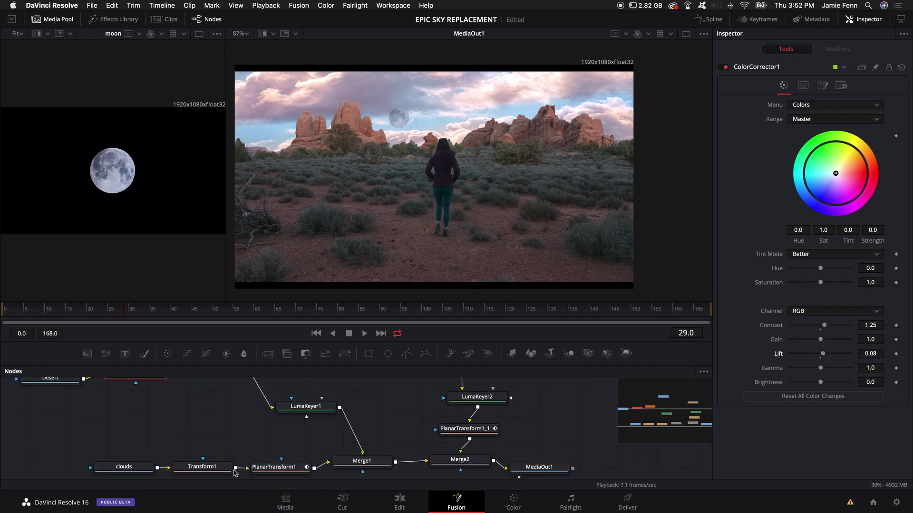
pyautogui.click(135, 457)
pyautogui.moveTo(134, 459); pyautogui.dragTo(103, 452)
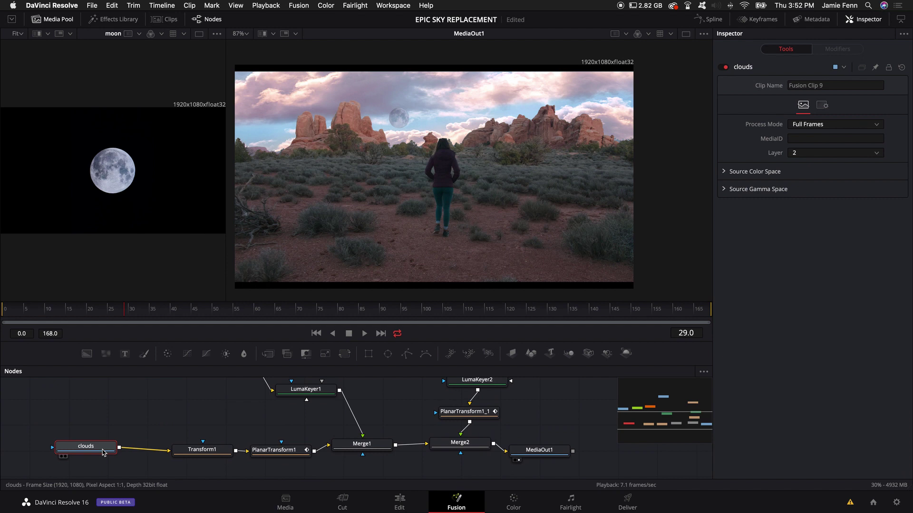
pyautogui.hotkey('shift', 'space')
pyautogui.write('colo')
pyautogui.press('Down')
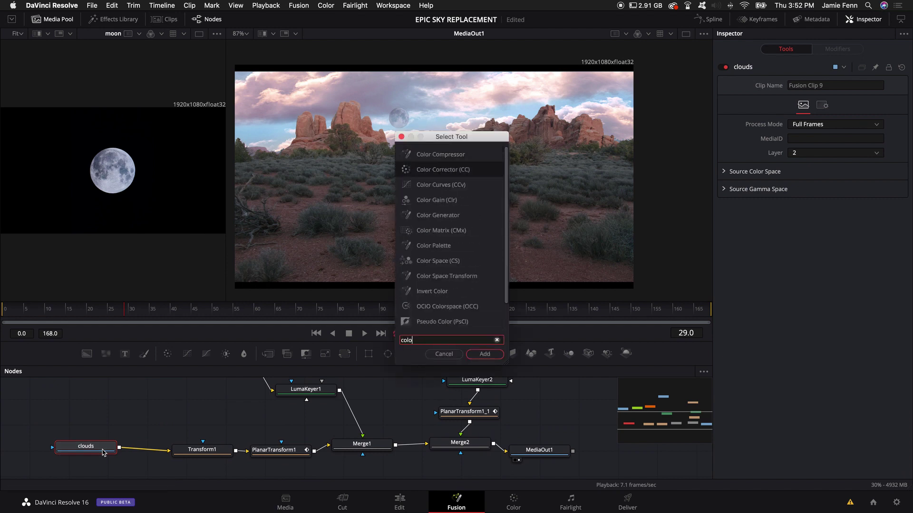
pyautogui.press('Return')
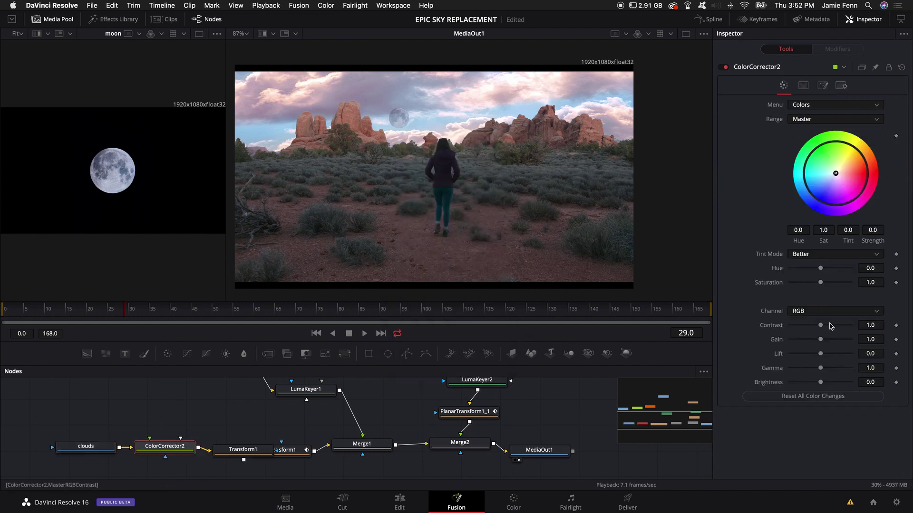
pyautogui.moveTo(821, 342); pyautogui.dragTo(814, 342)
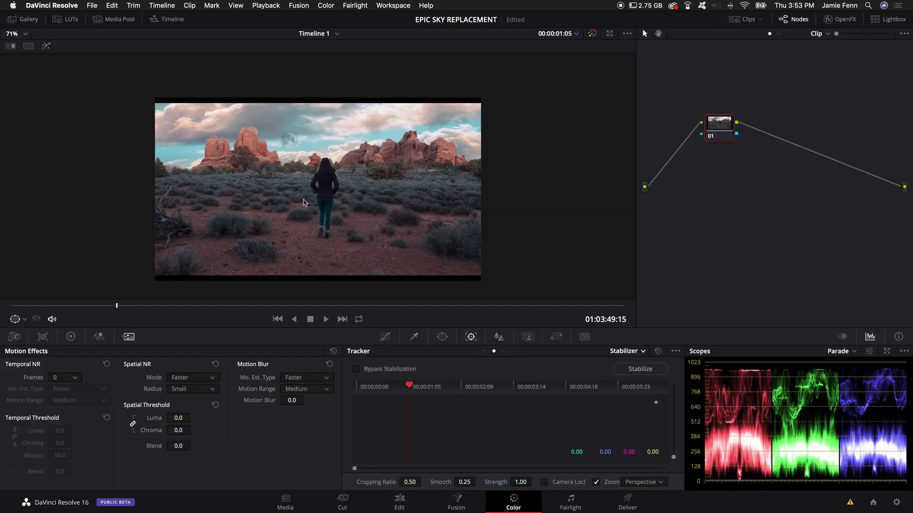